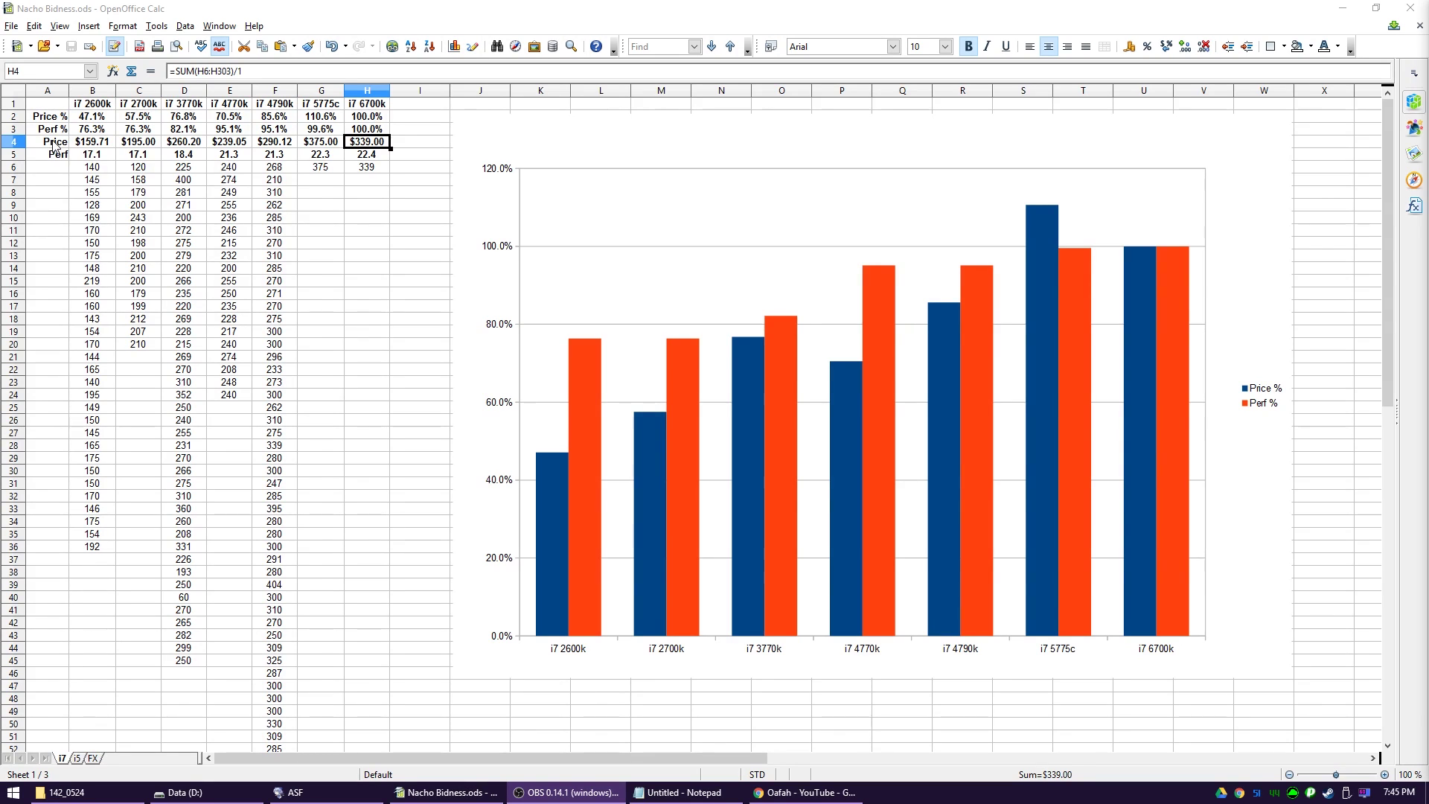
Select the row holding the seven i7 CPU prices
mouse_move(47, 143)
left_mouse_down()
mouse_move(368, 143)
mouse_move(231, 117)
mouse_move(47, 118)
left_mouse_up()
left_click(368, 119)
left_click(363, 143)
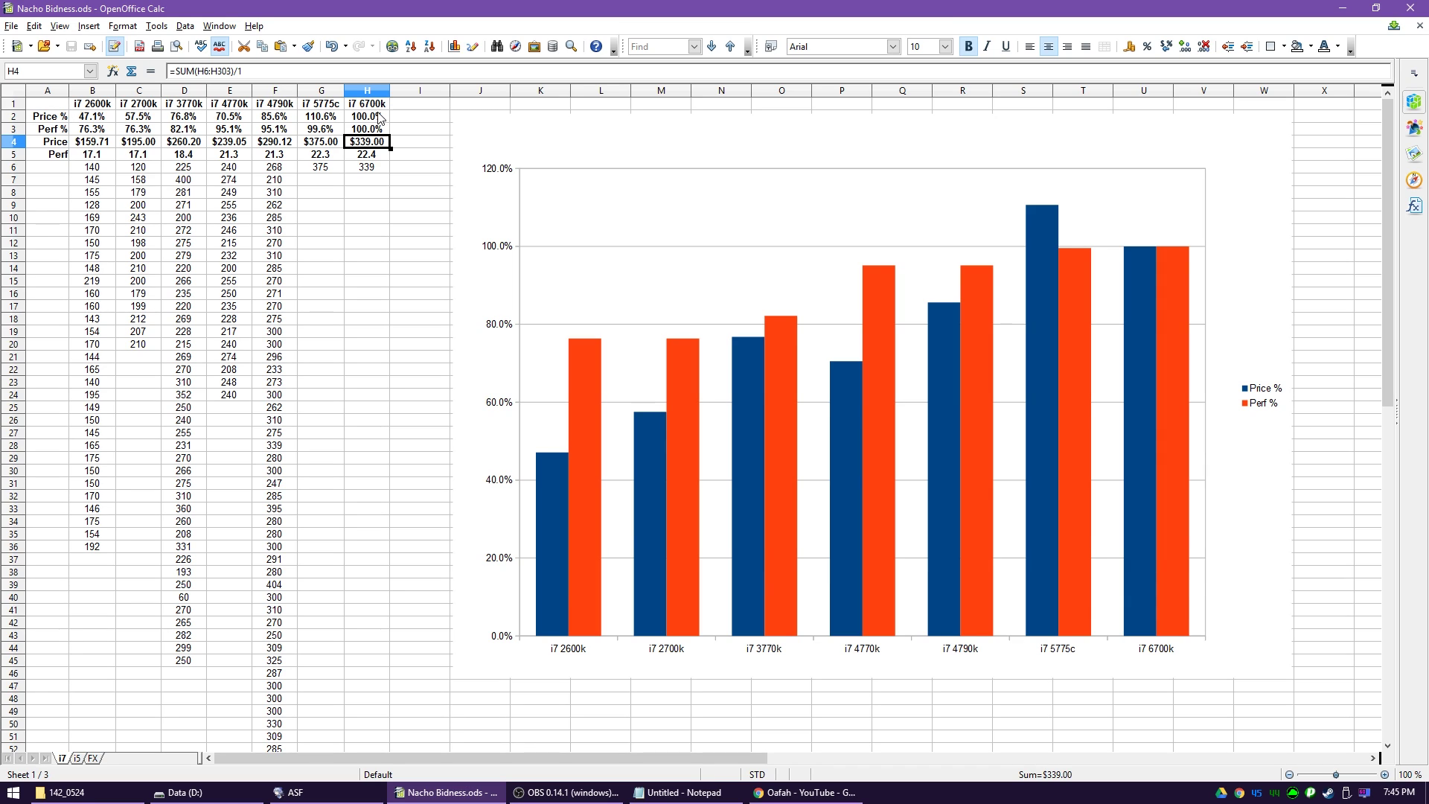
left_click(379, 107)
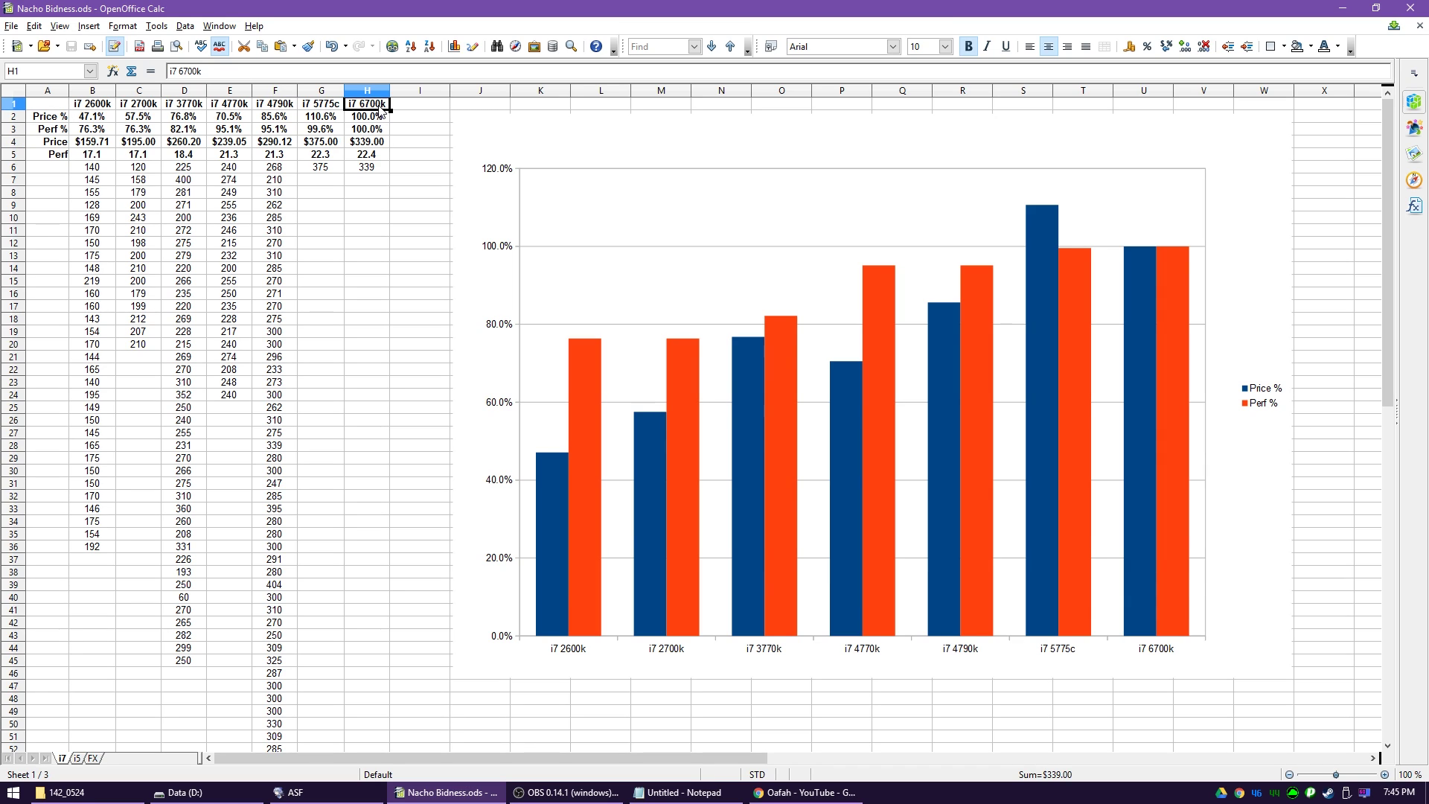
left_click(372, 149)
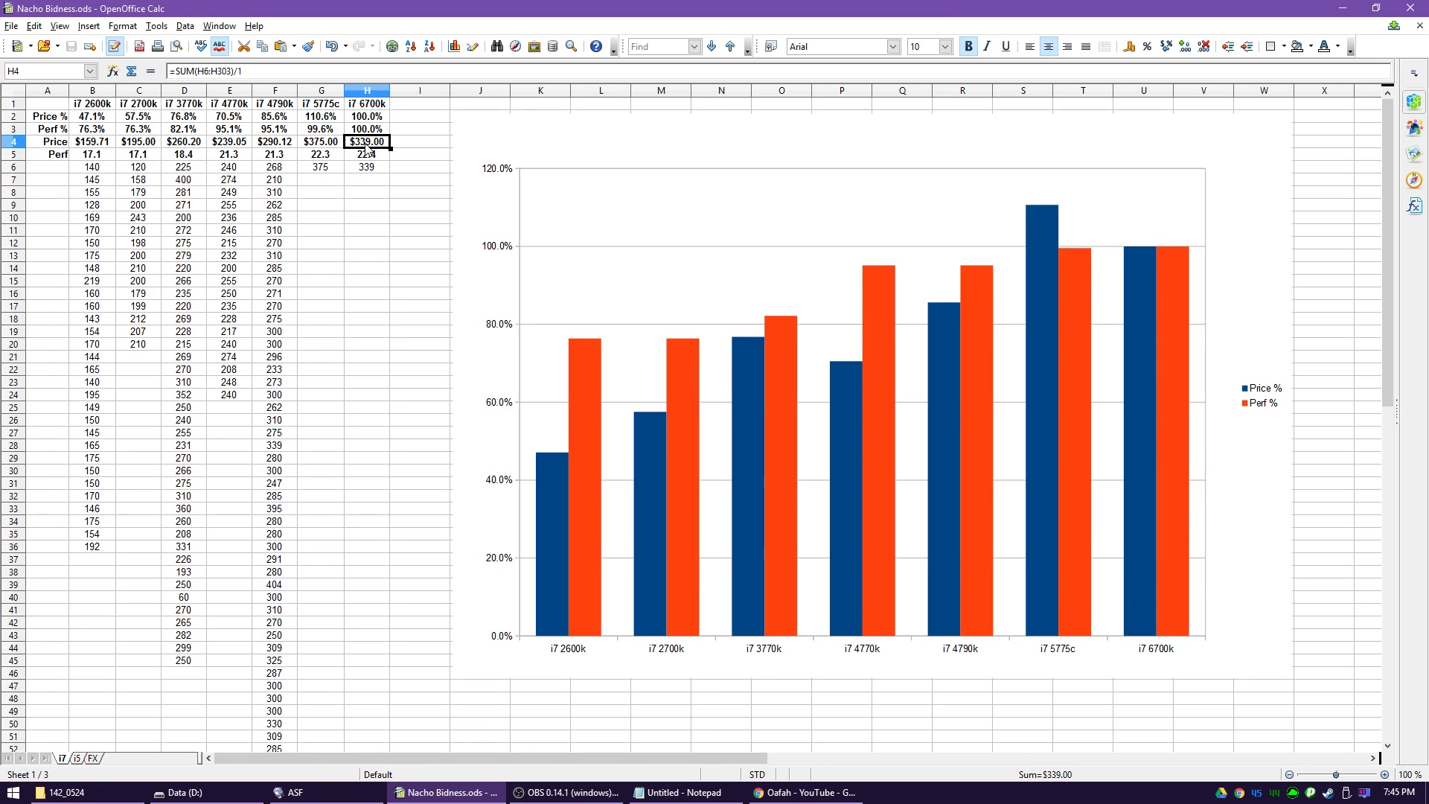
left_click(308, 145)
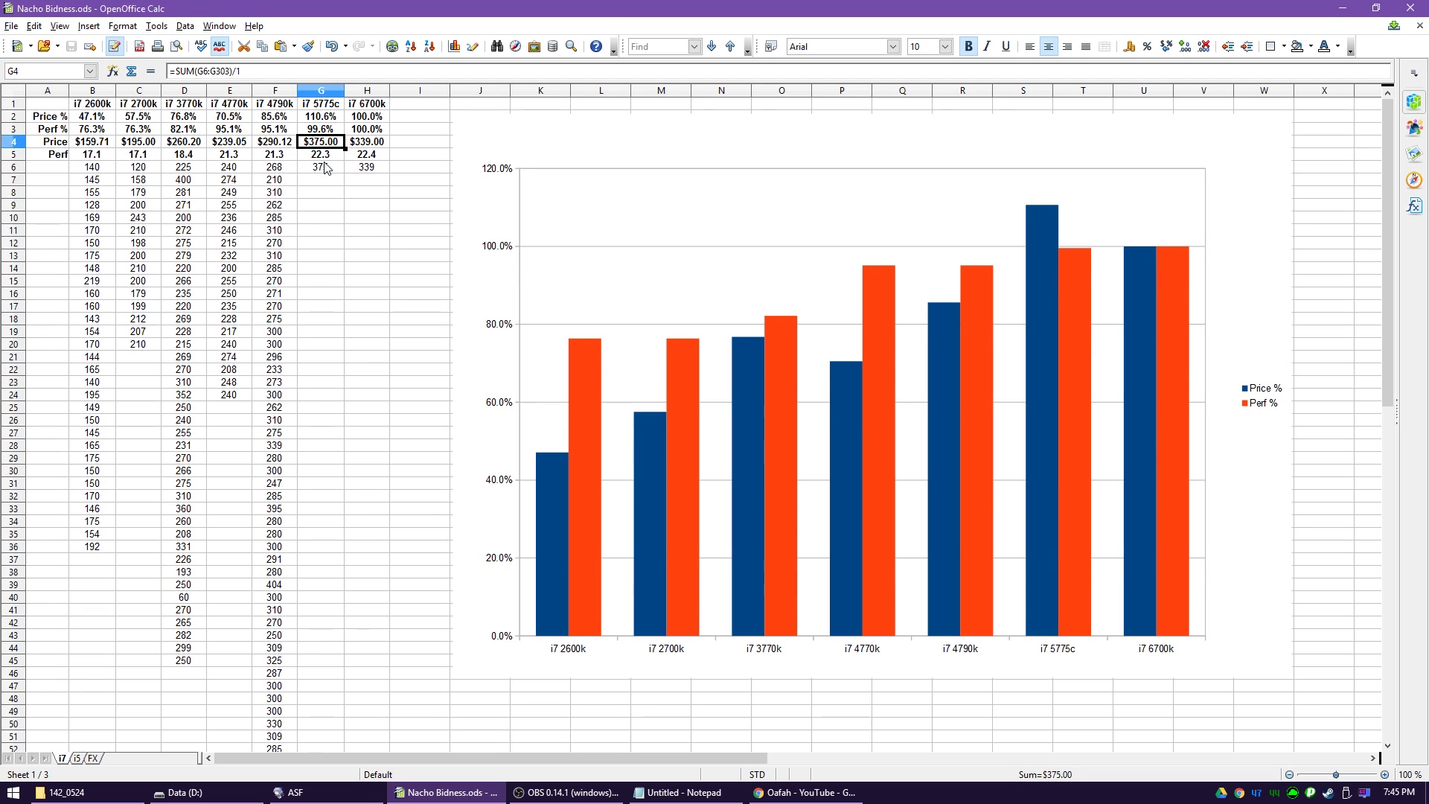
left_click_drag(322, 167, 321, 105)
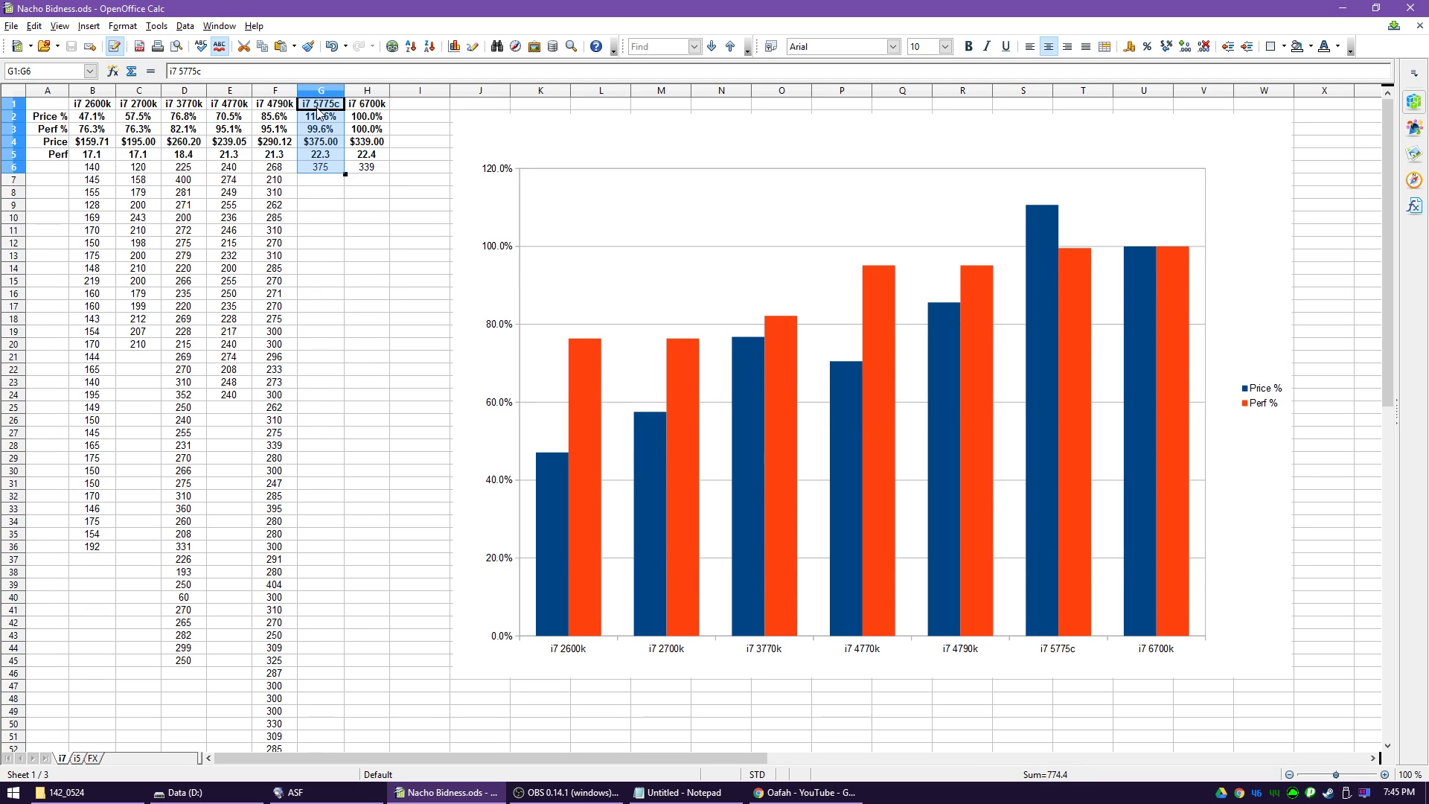
left_click(327, 193)
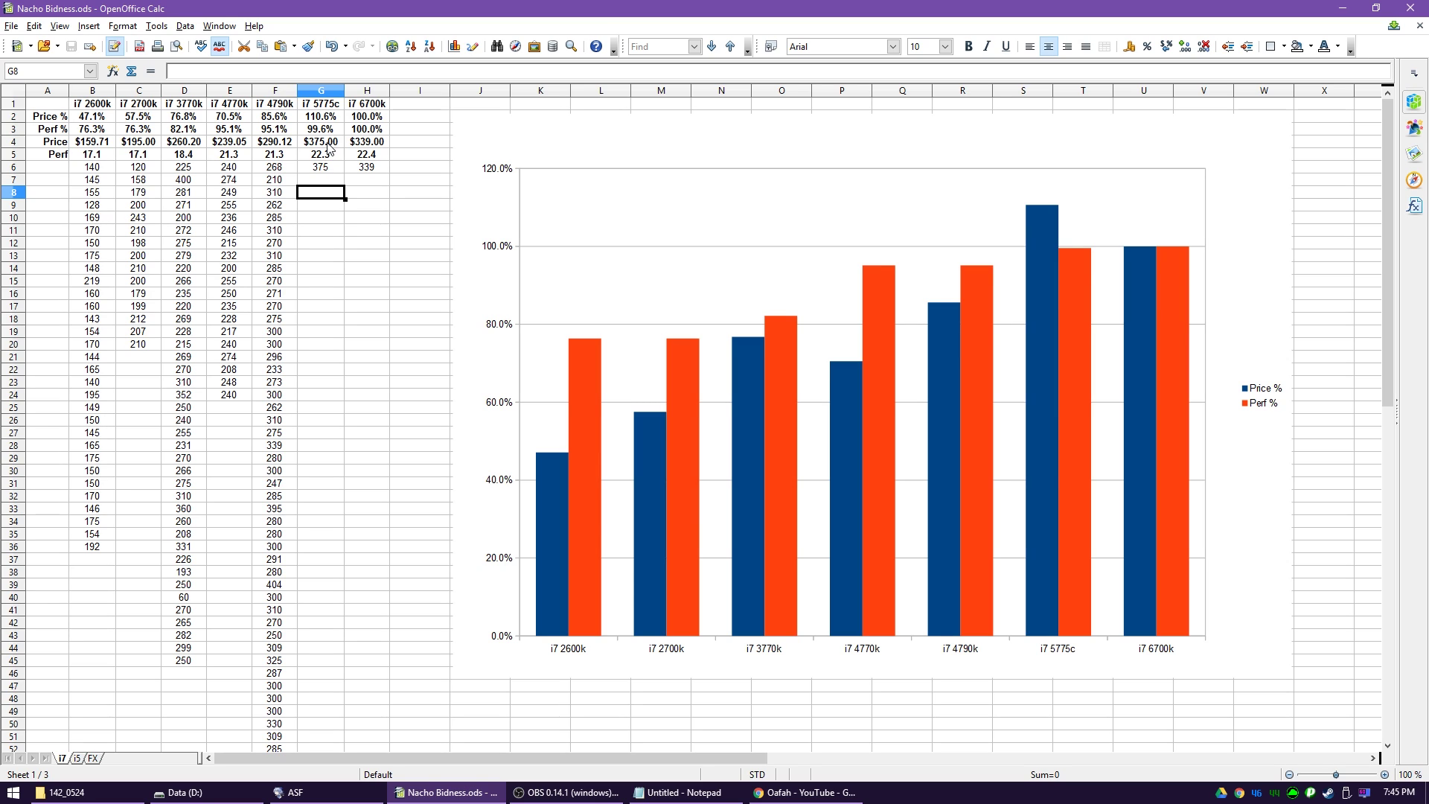
left_click_drag(320, 195, 312, 110)
left_click_drag(417, 205, 417, 217)
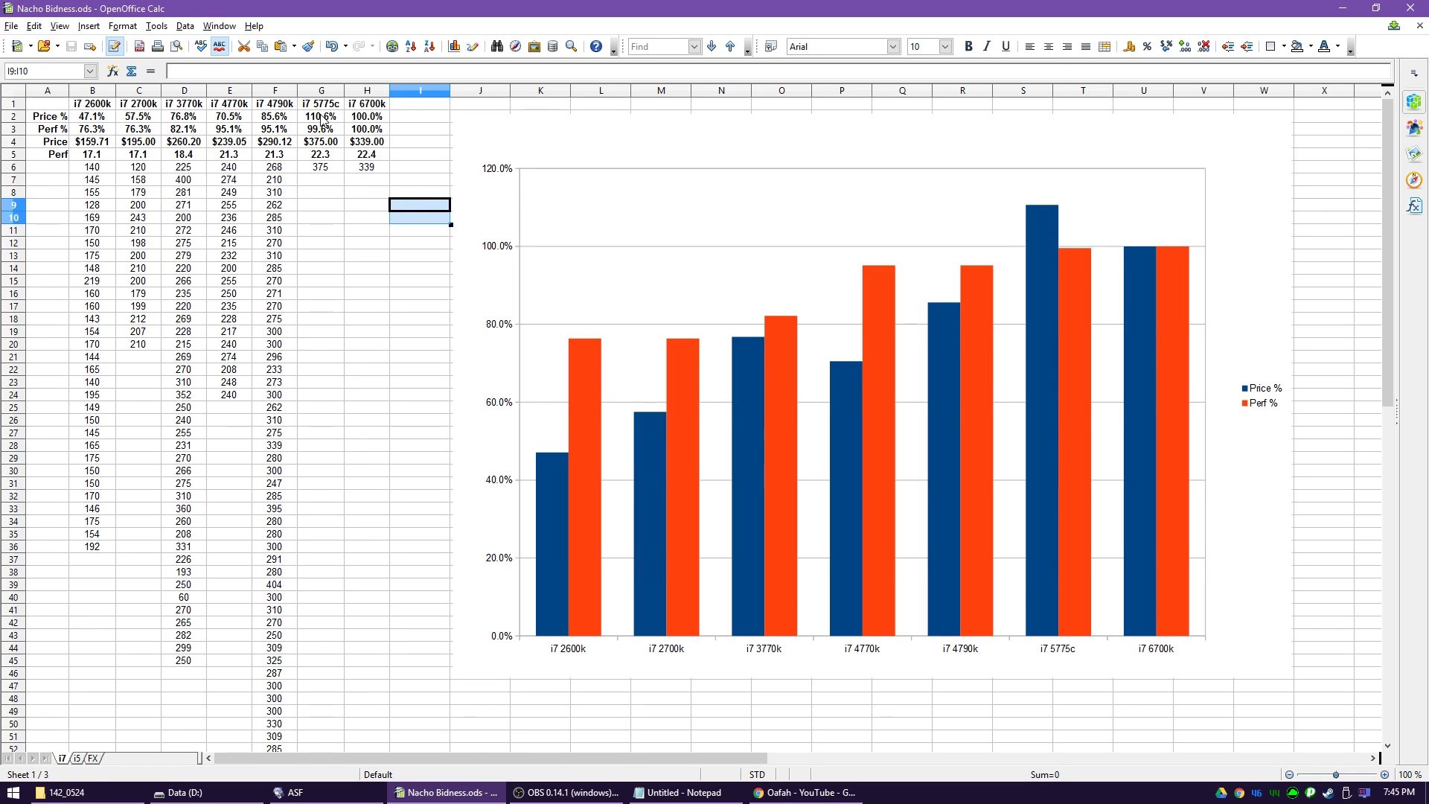
left_click(321, 91)
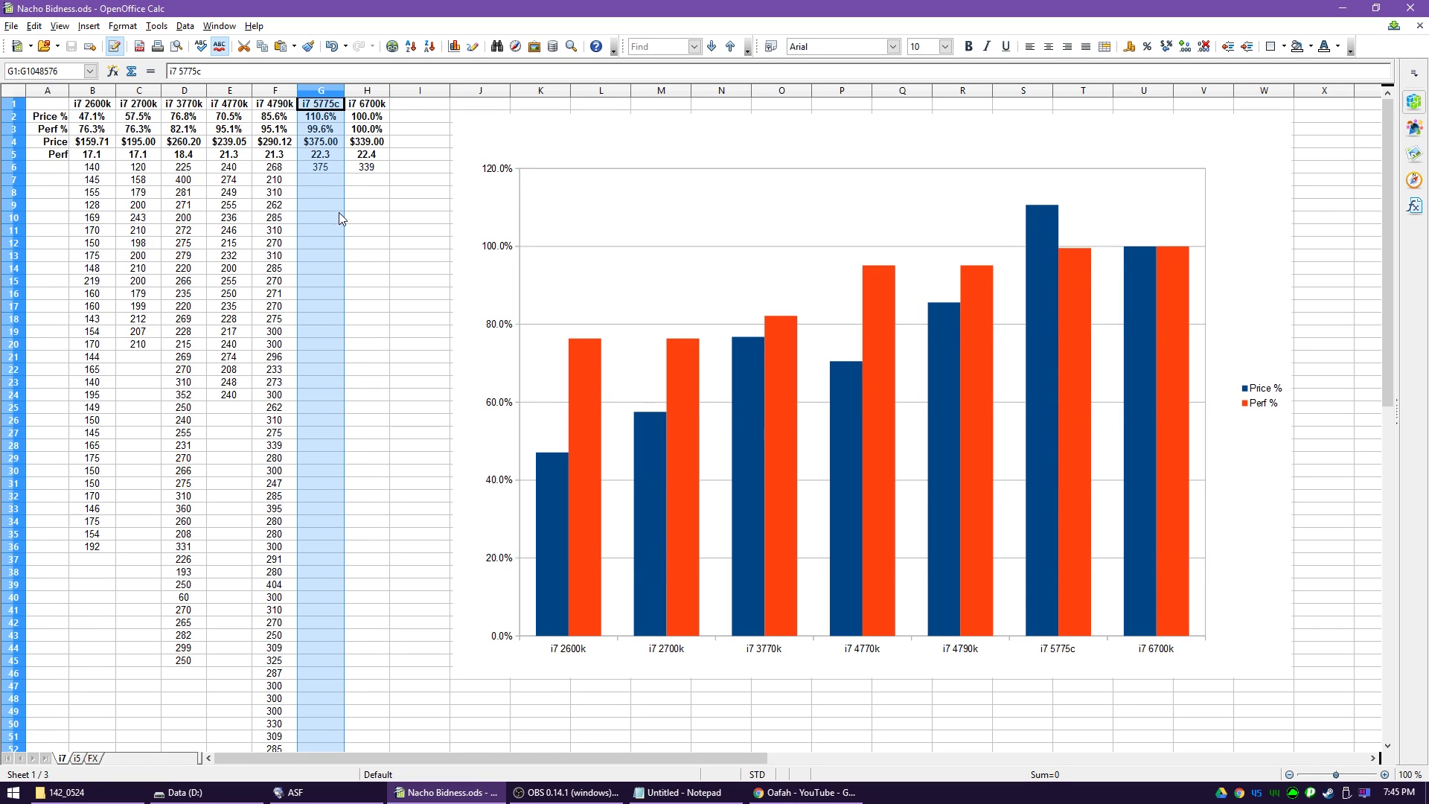
left_click(384, 251)
left_click(382, 216)
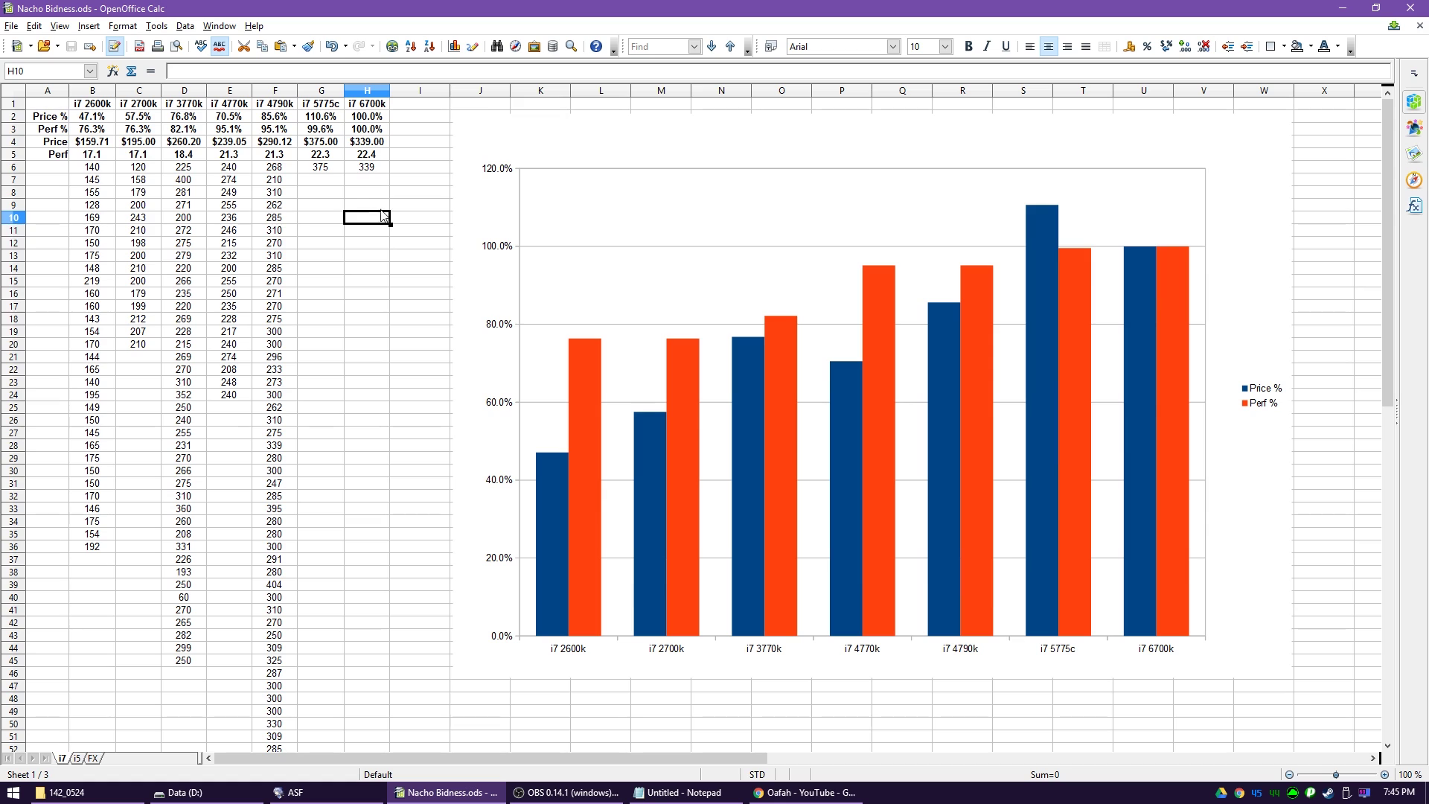
left_click_drag(337, 108, 368, 104)
left_click(321, 91)
left_click(380, 104)
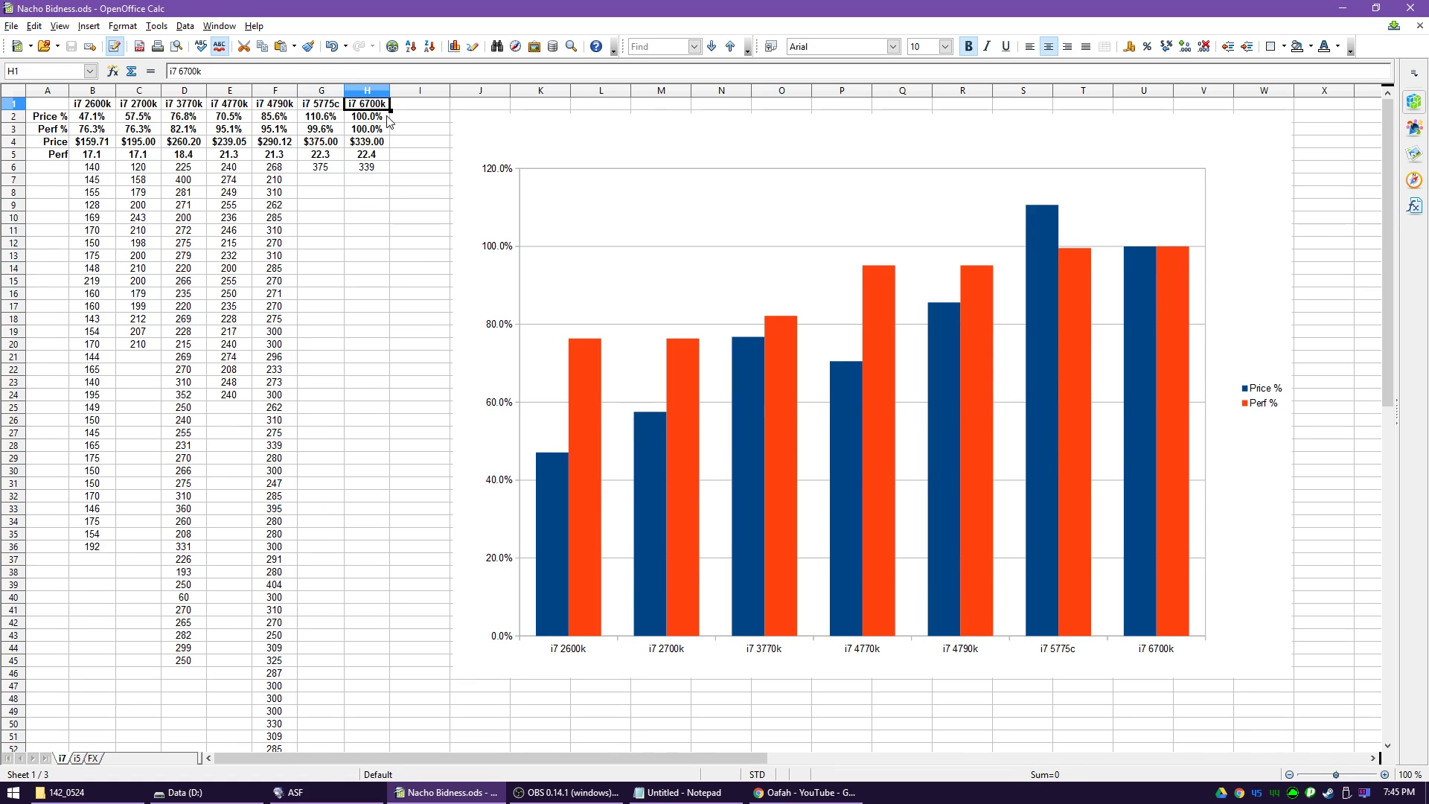
left_click(369, 117)
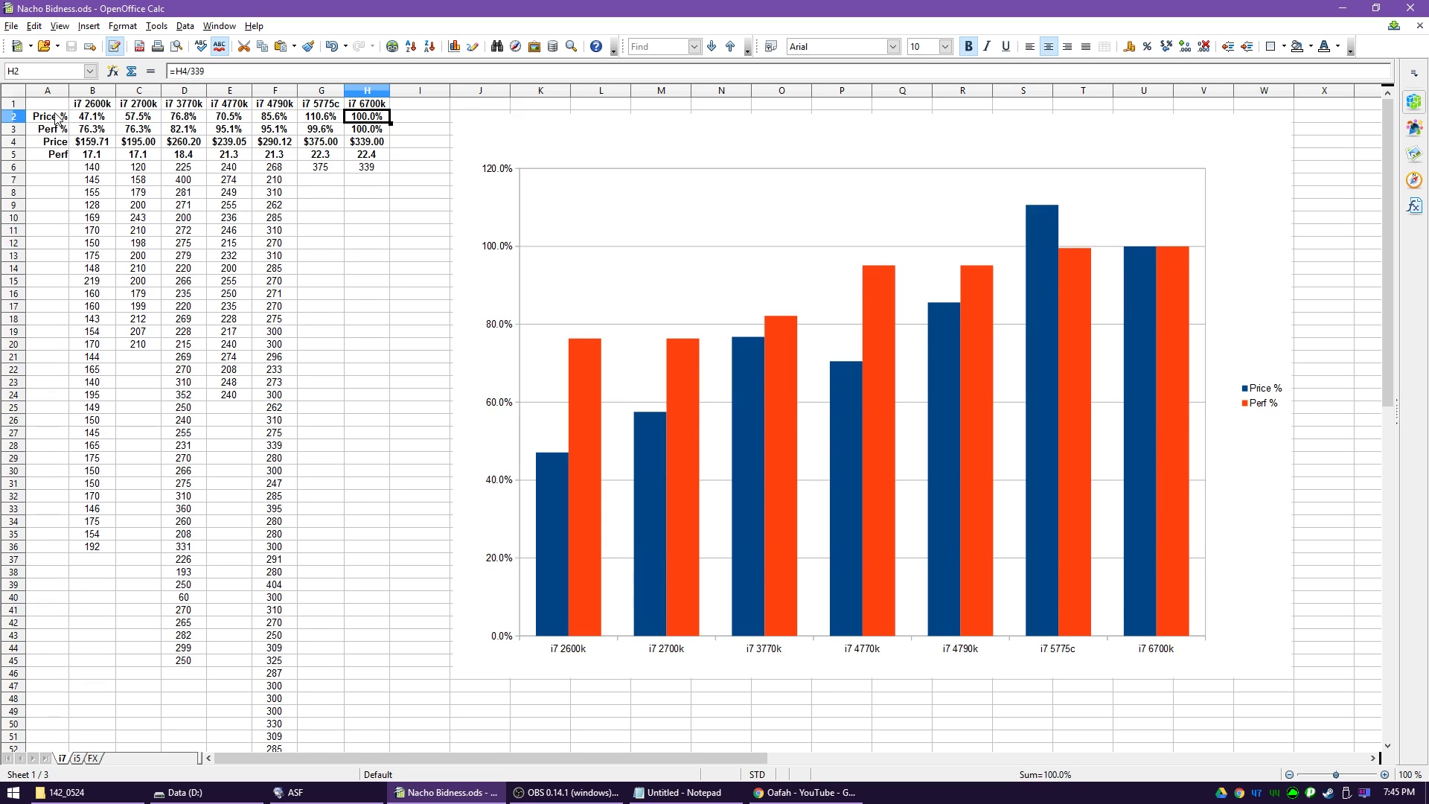
key("Left")
key("Left")
key("Left")
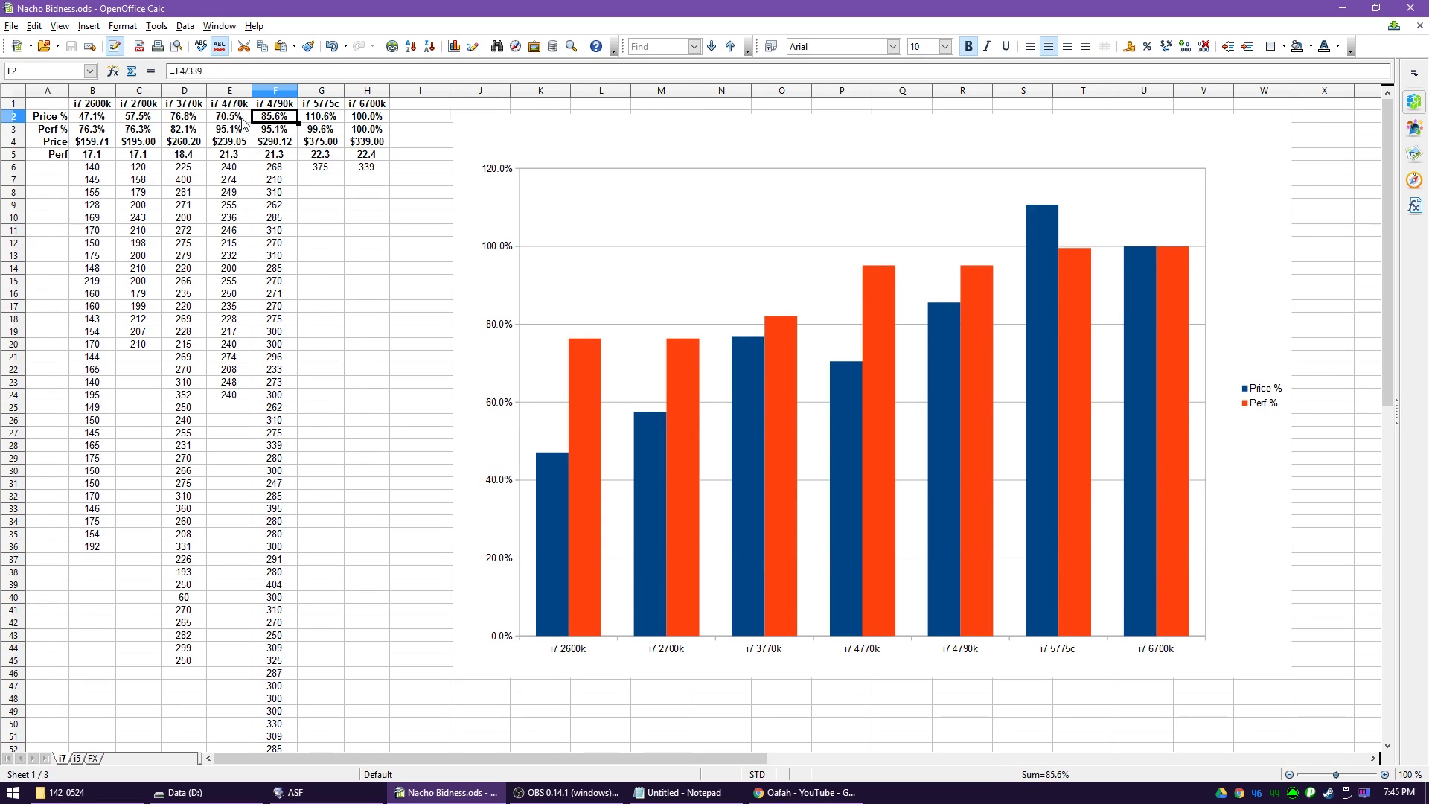
key("Left")
key("Left")
key("Left")
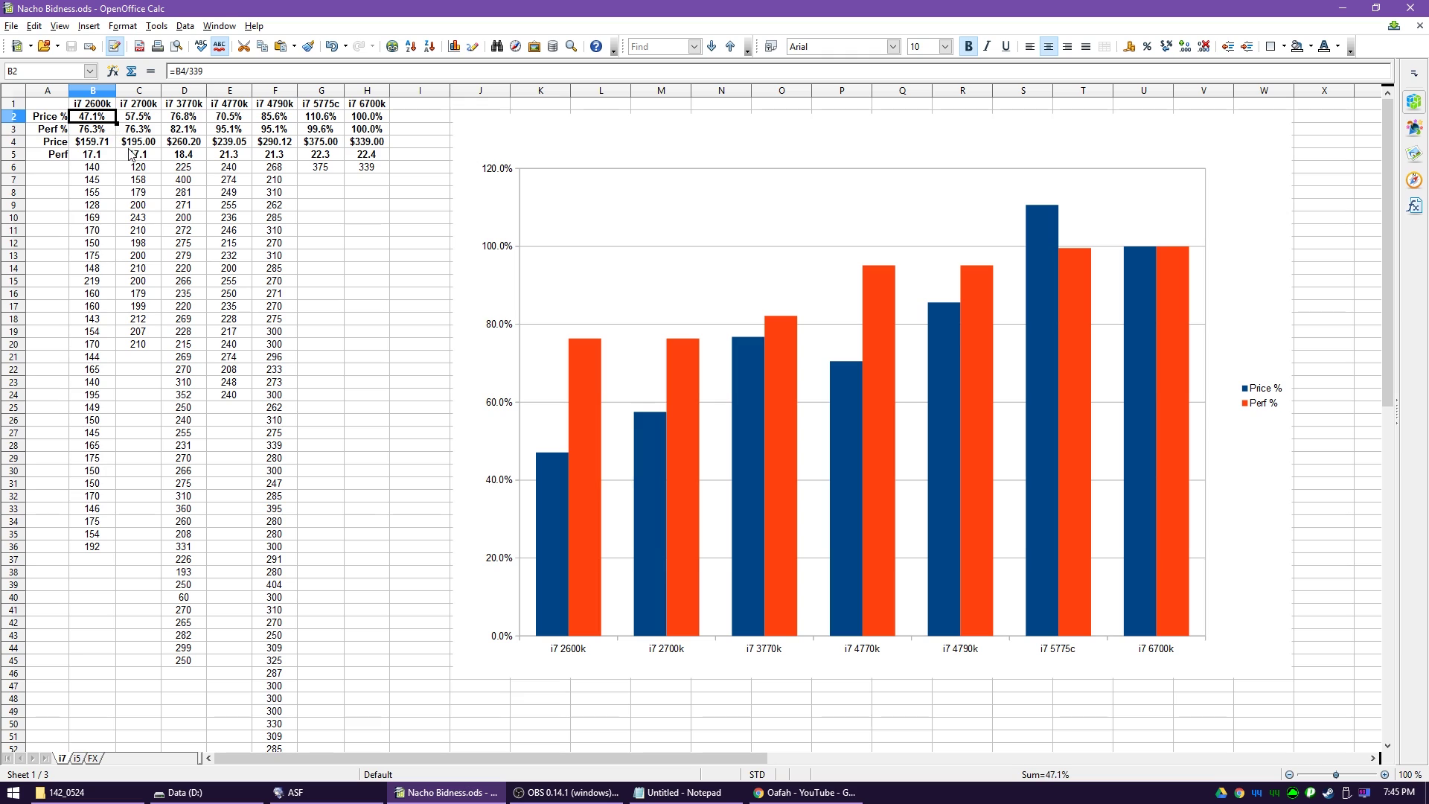
left_click(284, 119)
left_click(277, 142)
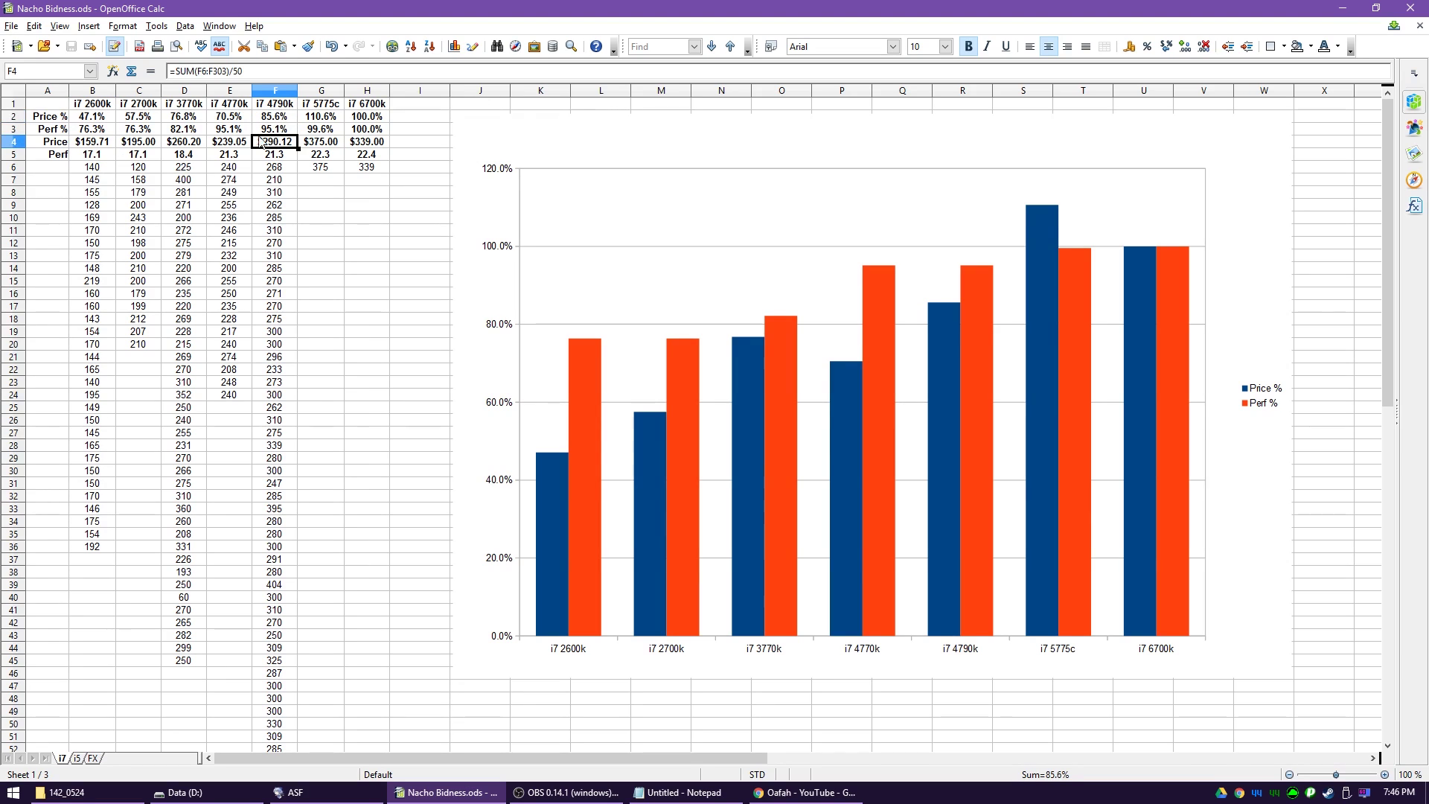
key("Left")
key("Left")
key("Left")
key("Left")
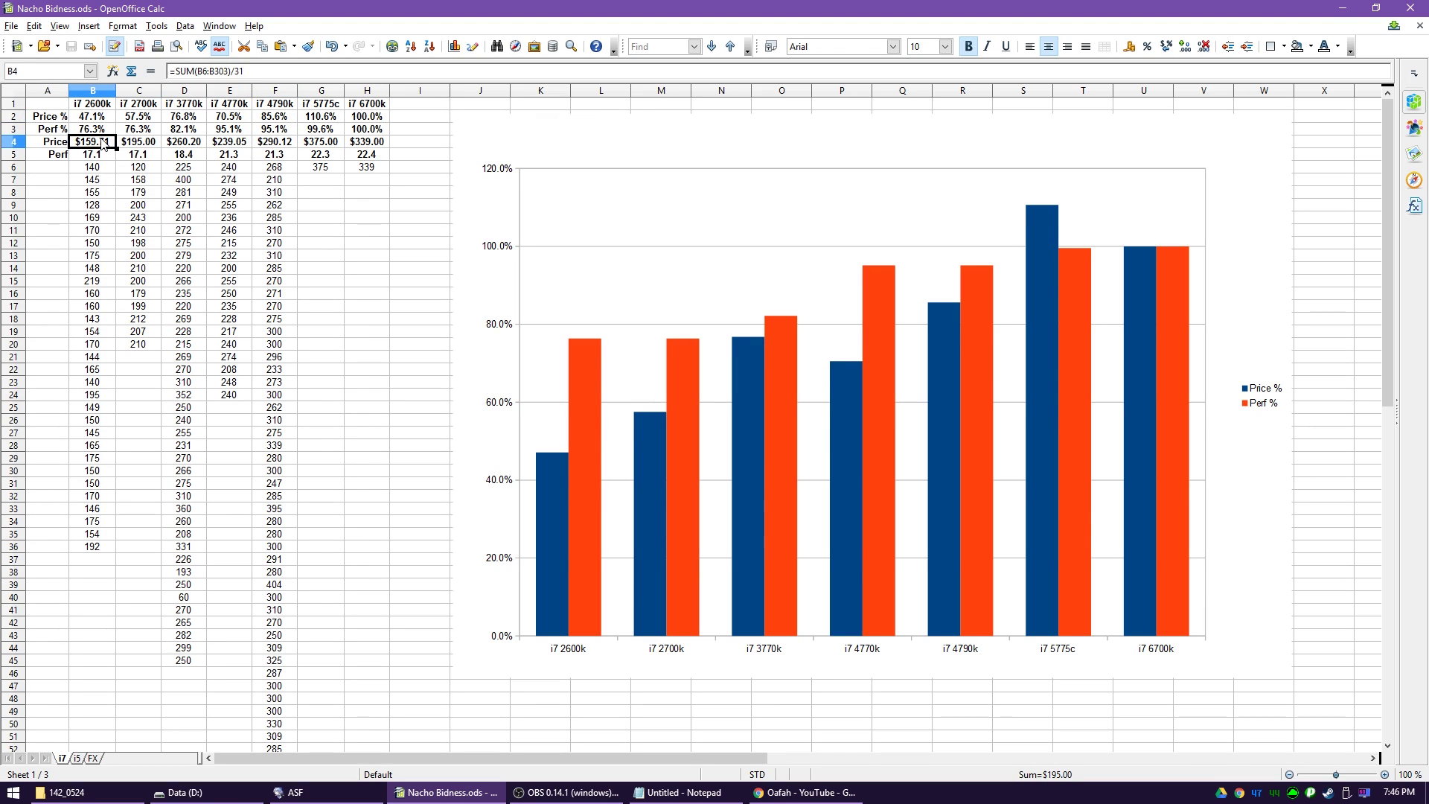
left_click_drag(104, 170, 289, 674)
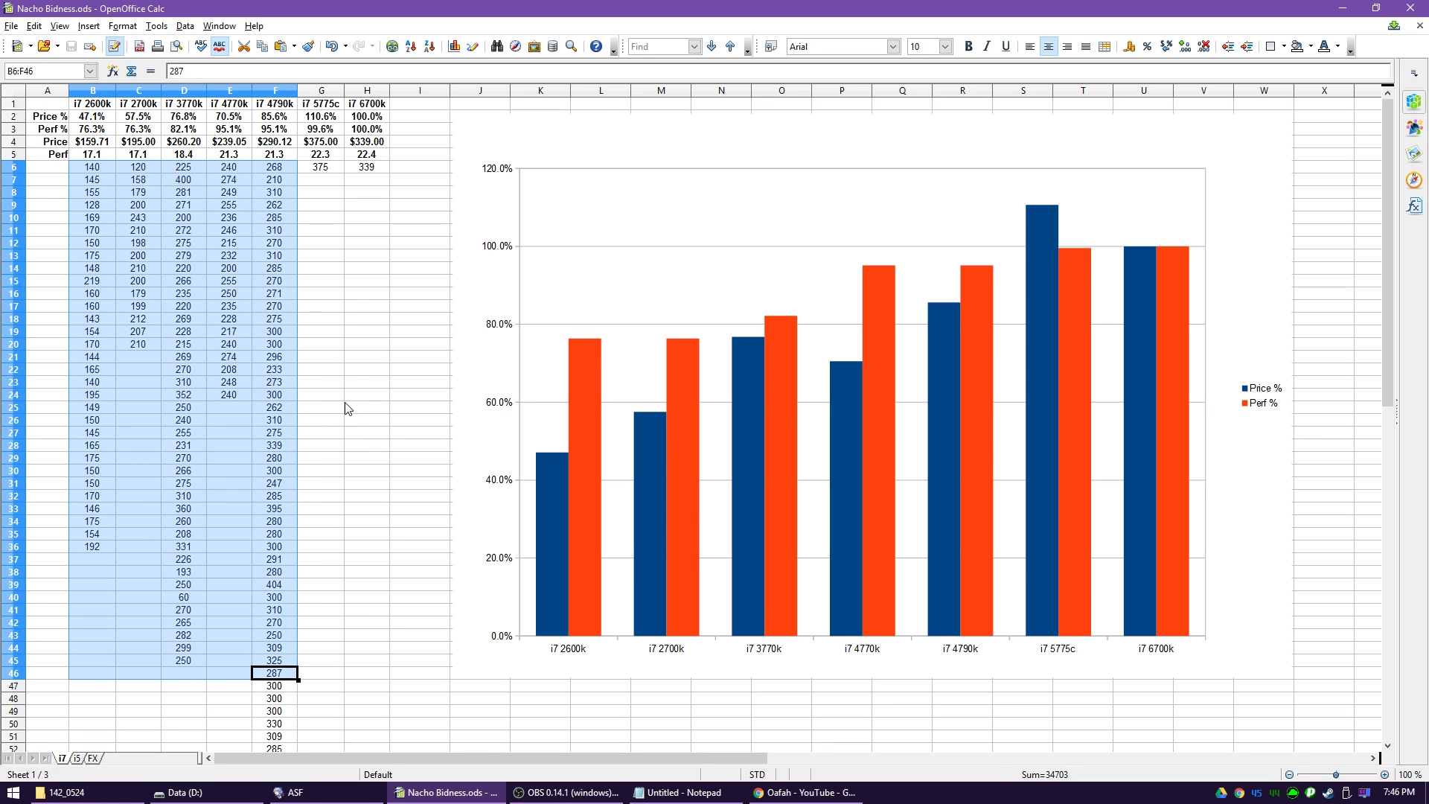
scroll(349, 339, "down", 2)
scroll(376, 344, "up", 2)
left_click(377, 341)
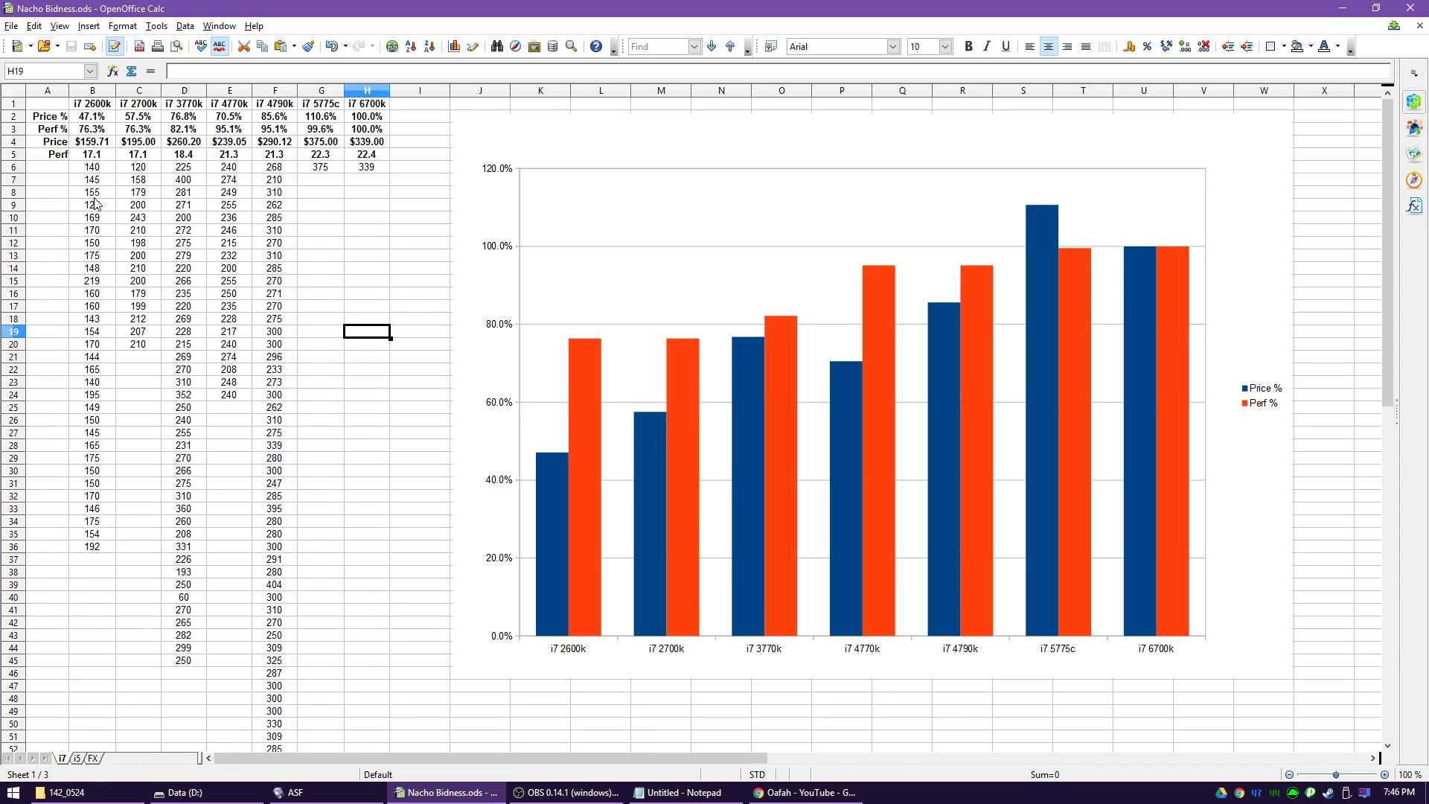
left_click(314, 221)
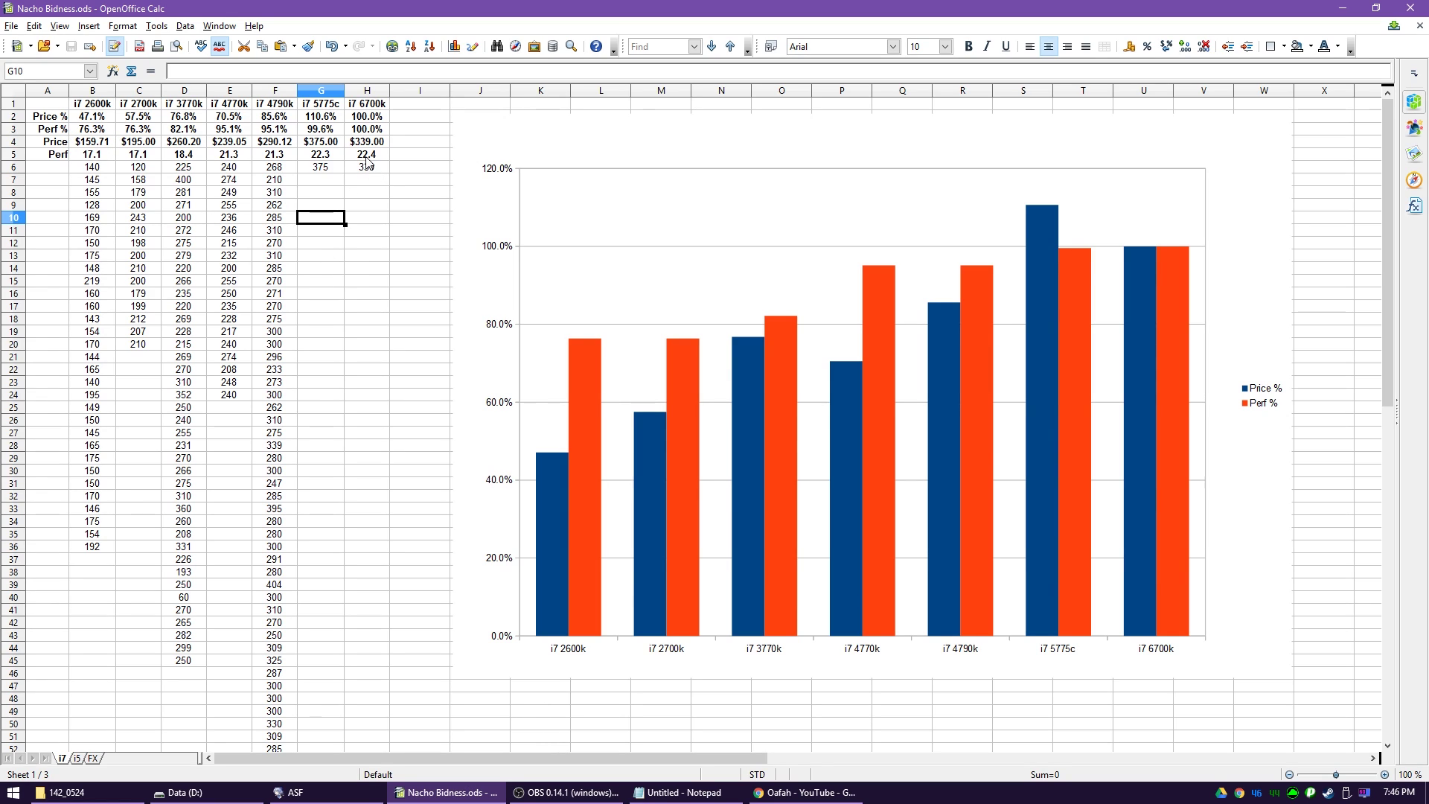
key("Up")
key("Right")
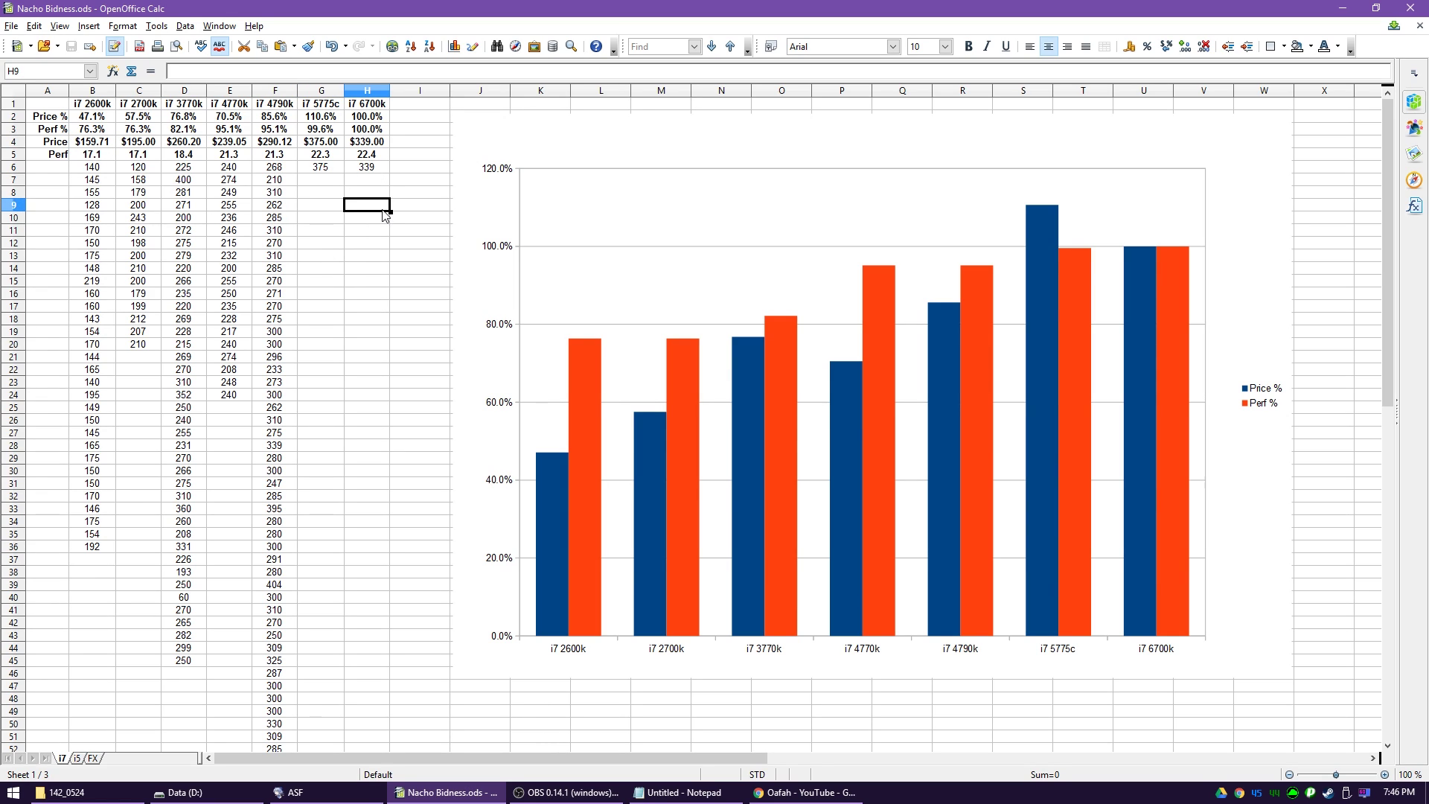
left_click(361, 156)
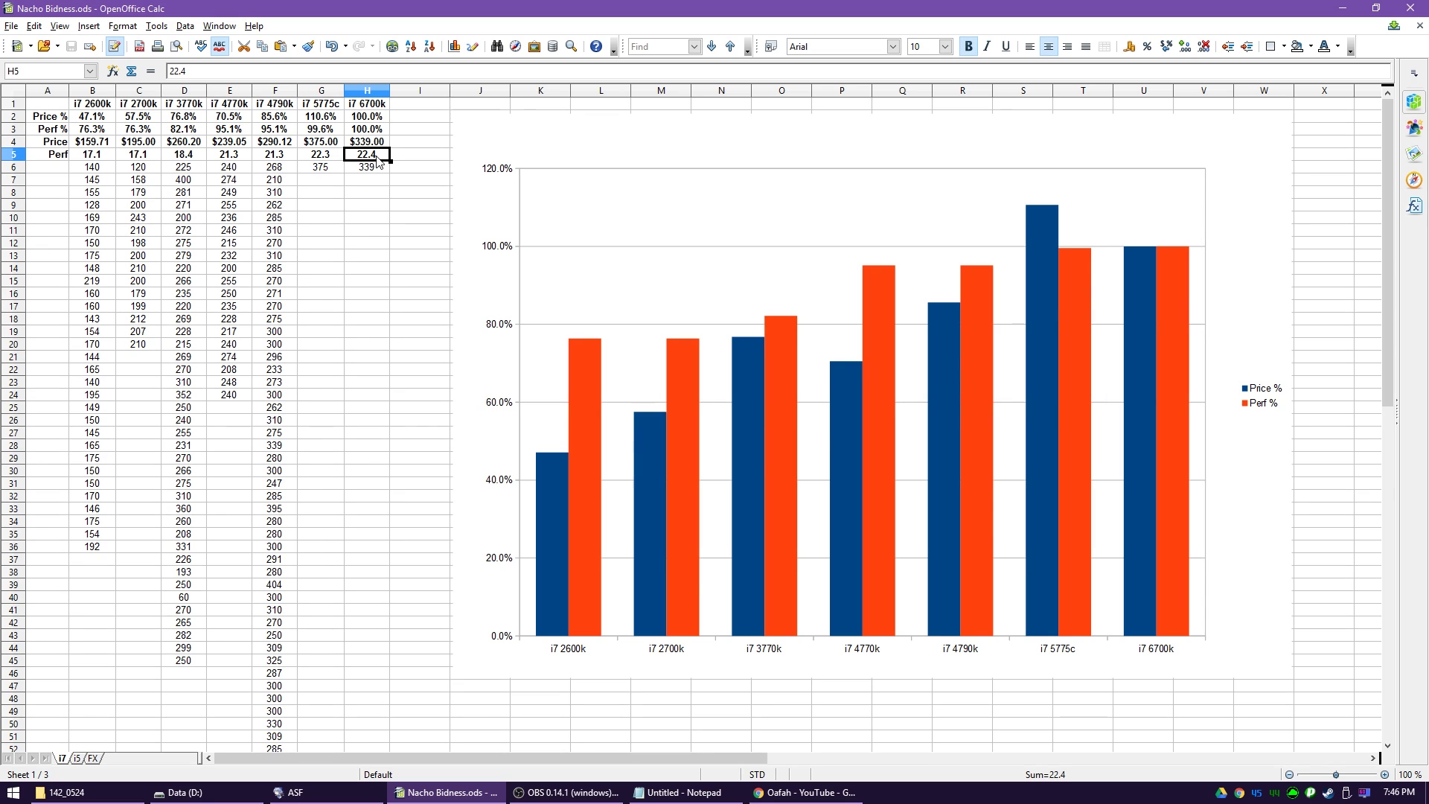
left_click_drag(362, 217, 361, 205)
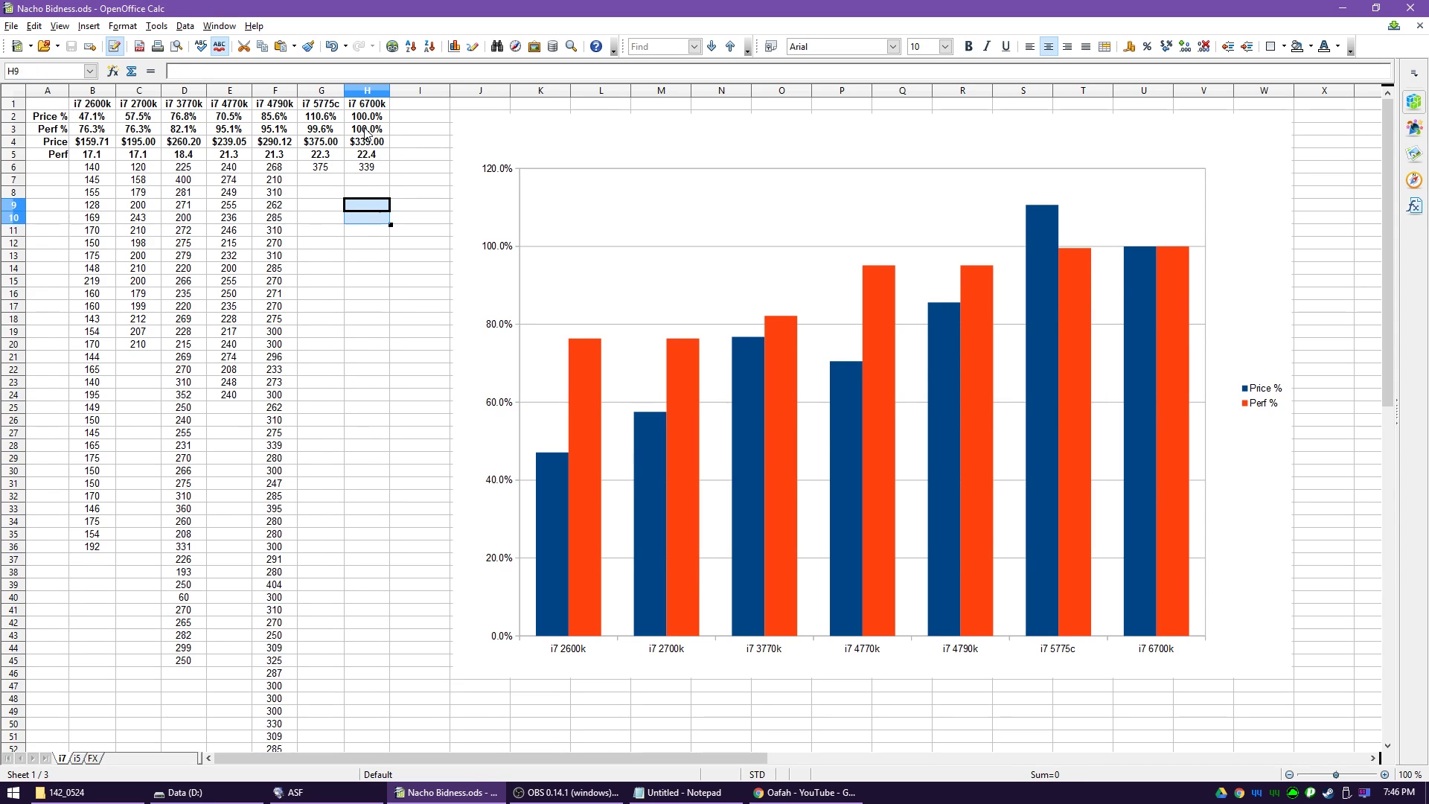
left_click(365, 132)
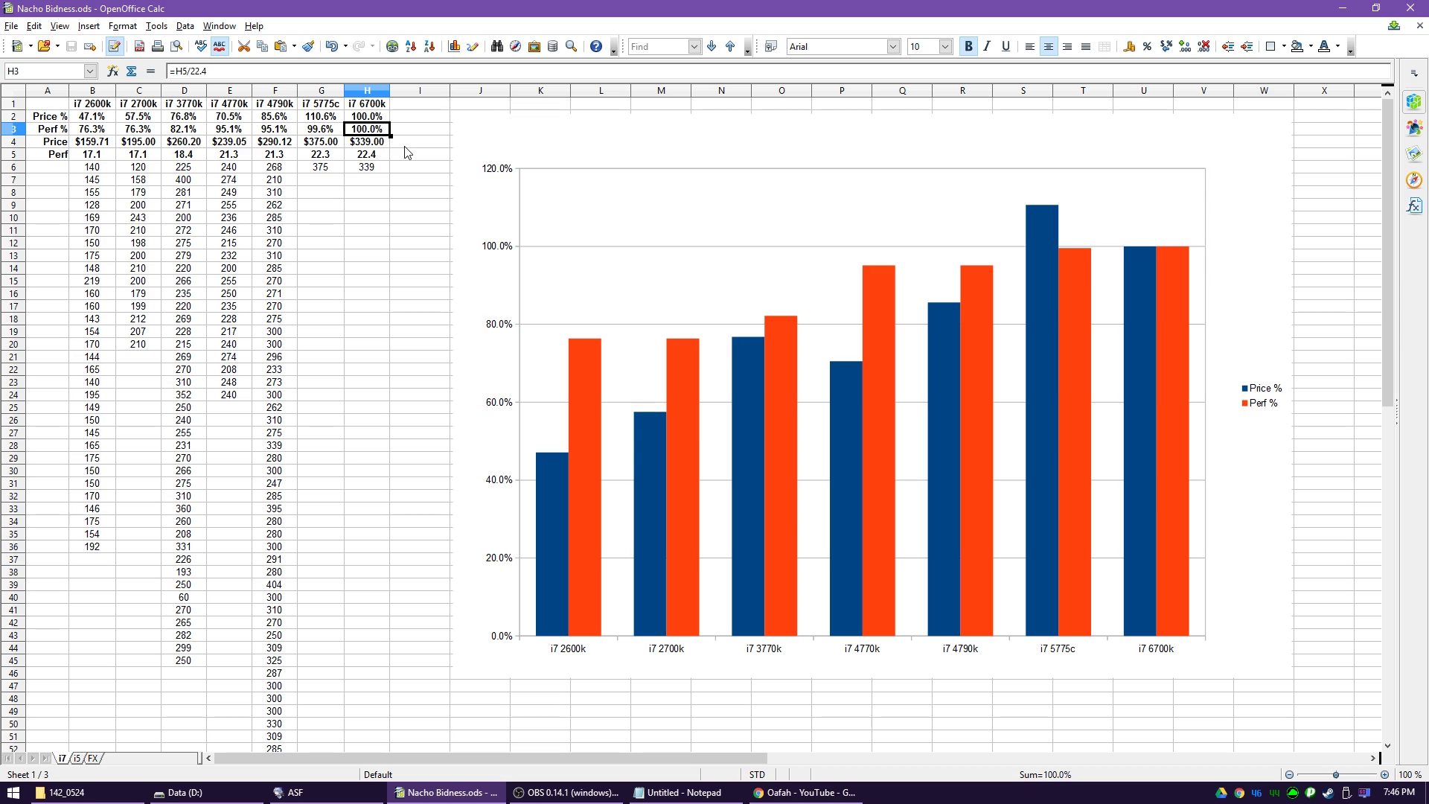
left_click_drag(370, 133, 96, 138)
key("ctrl+z")
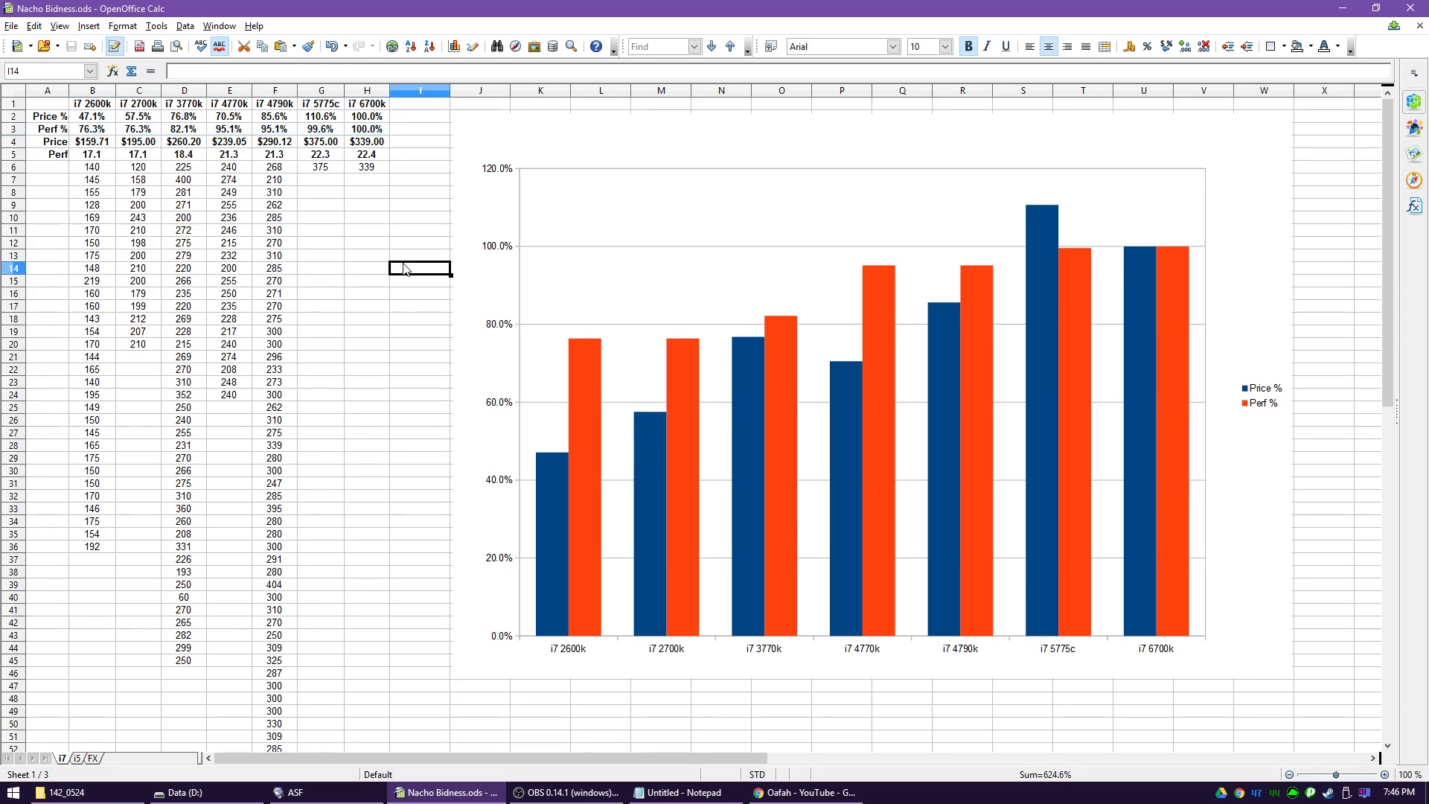
key("ctrl+z")
left_click(94, 131)
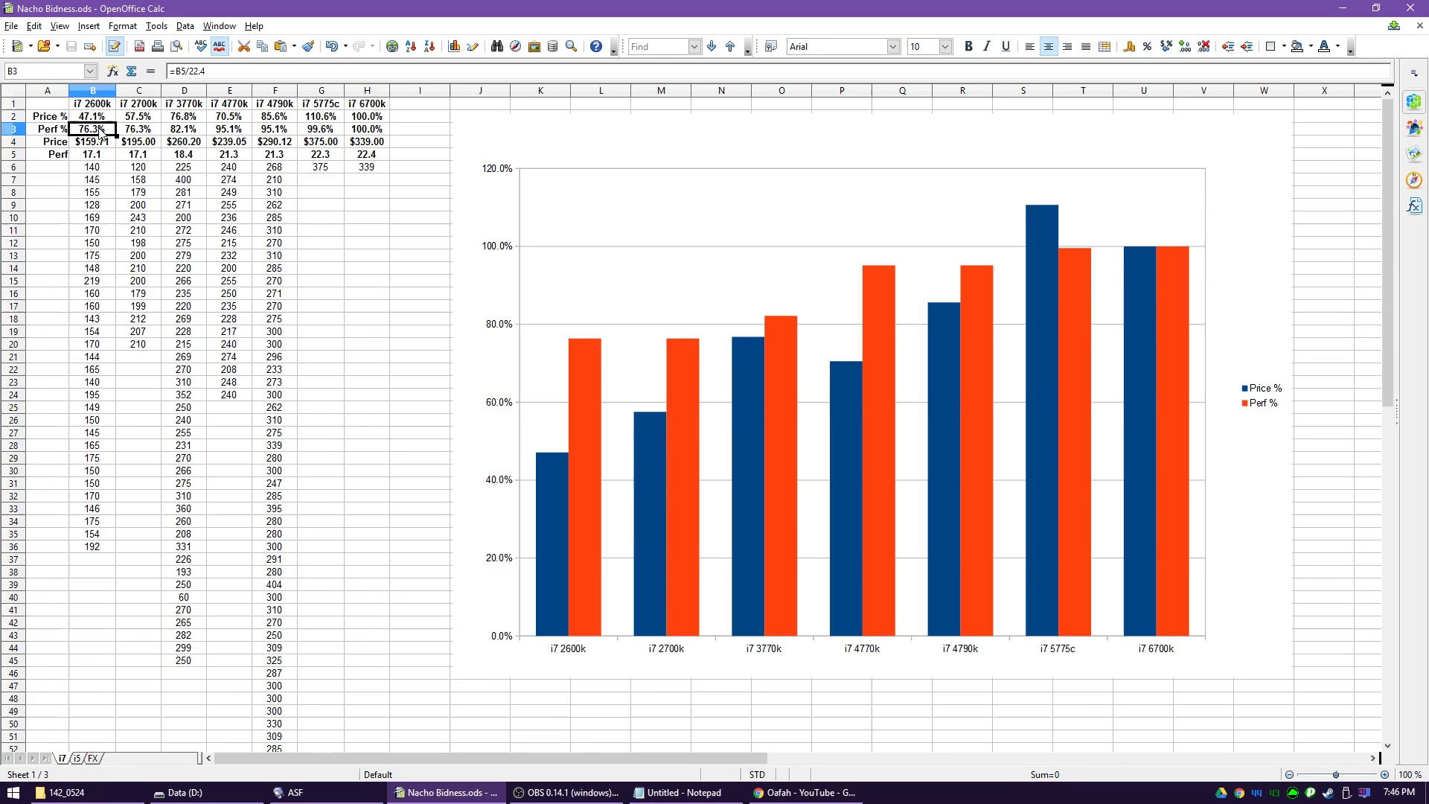
left_click(362, 134)
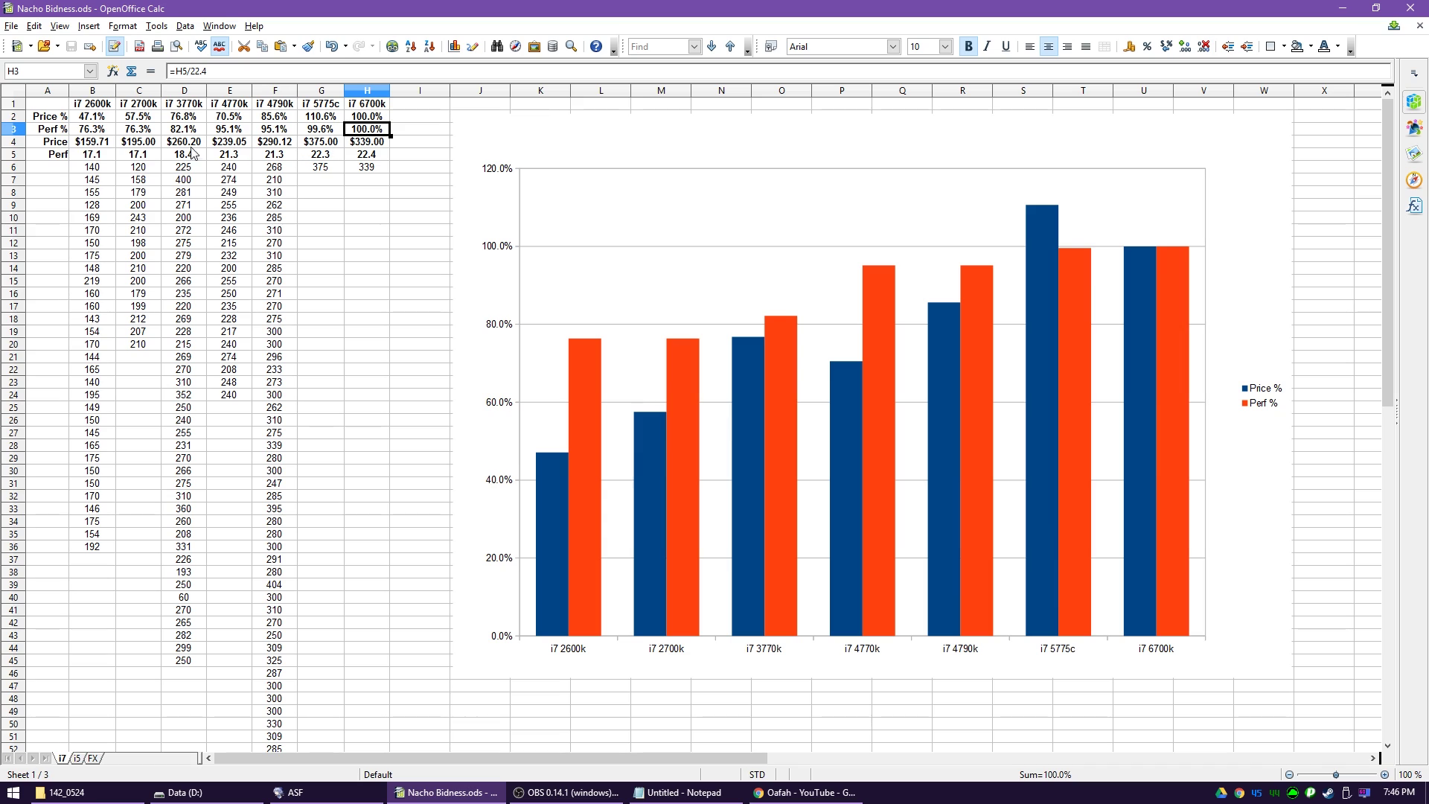
left_click(95, 133)
left_click(361, 132)
Inspect the i7 6700k and 2600k Price % formulas, select the bar chart, then switch to Notepad
left_click(368, 120)
left_click(100, 119)
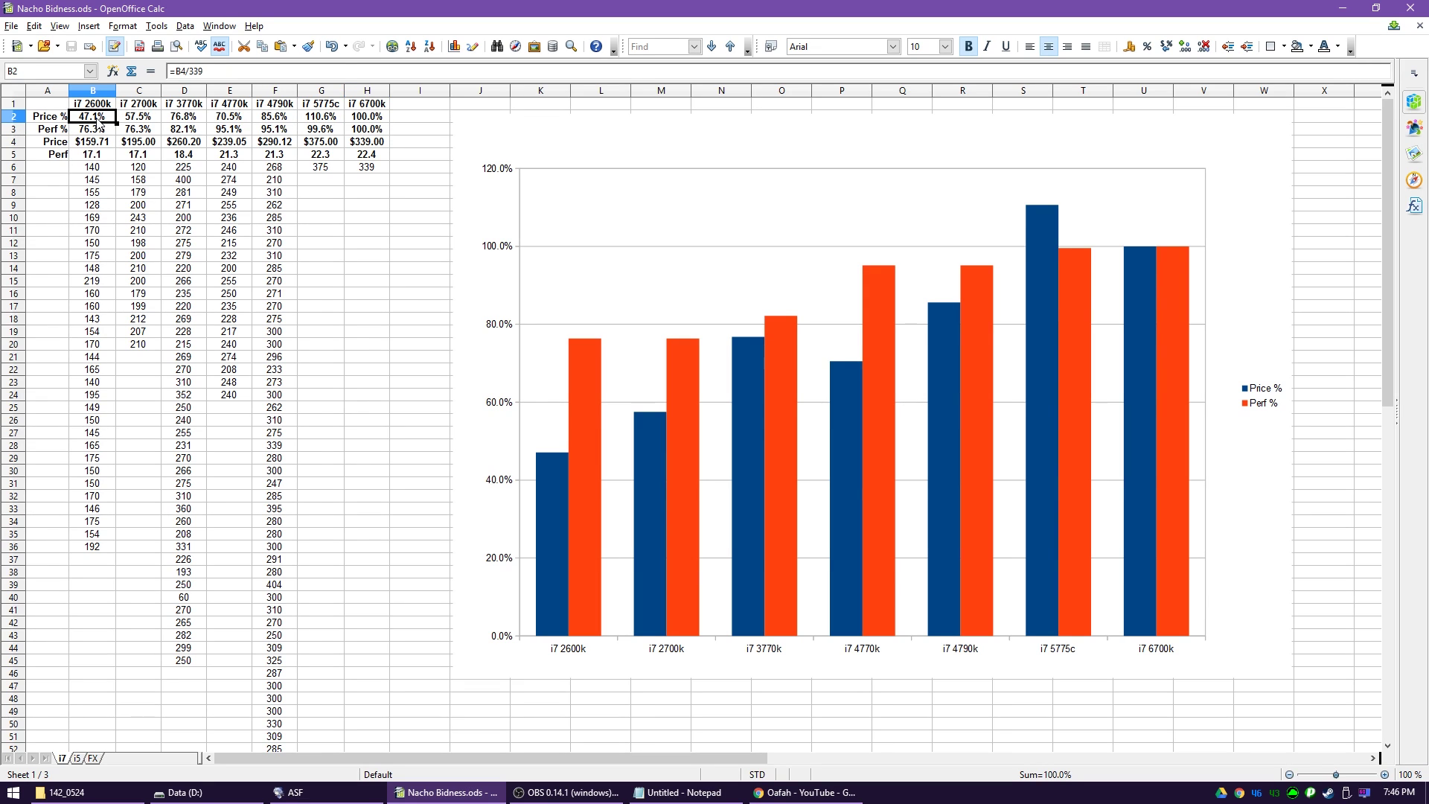
left_click(804, 385)
key("alt+Tab")
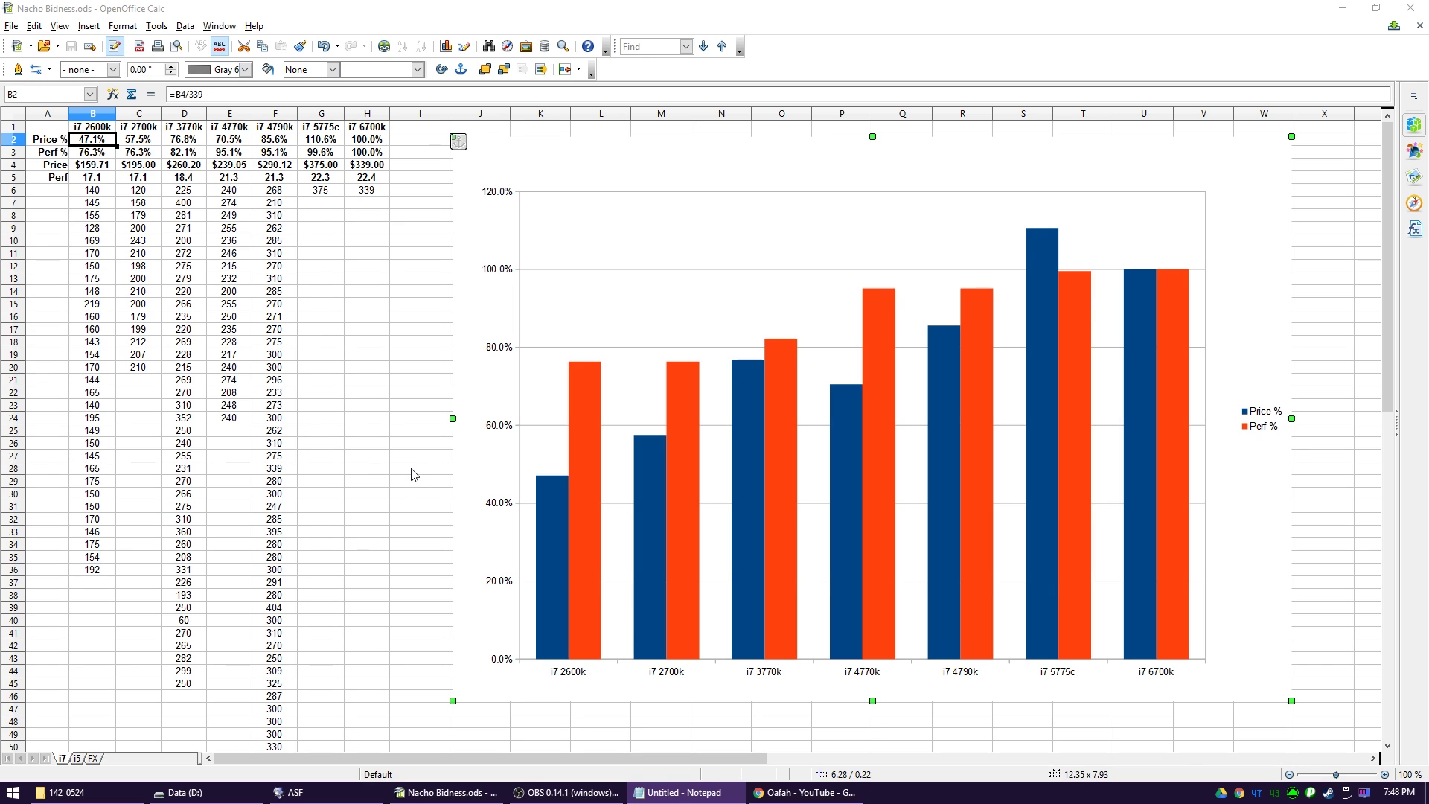
Bring Calc back, deselect the chart, and select the i7 6700k and i7 2600k column headings
left_click(566, 541)
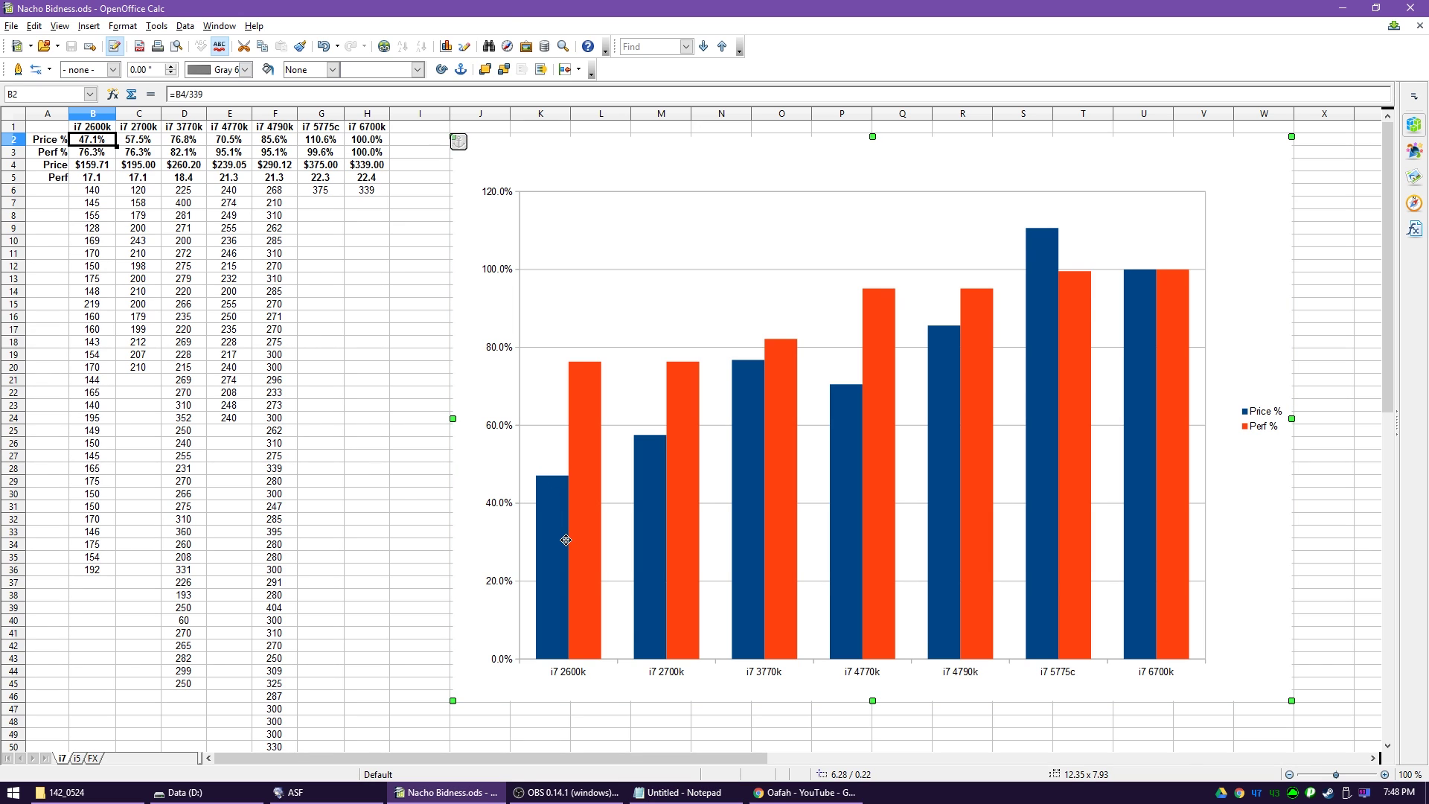
left_click(415, 532)
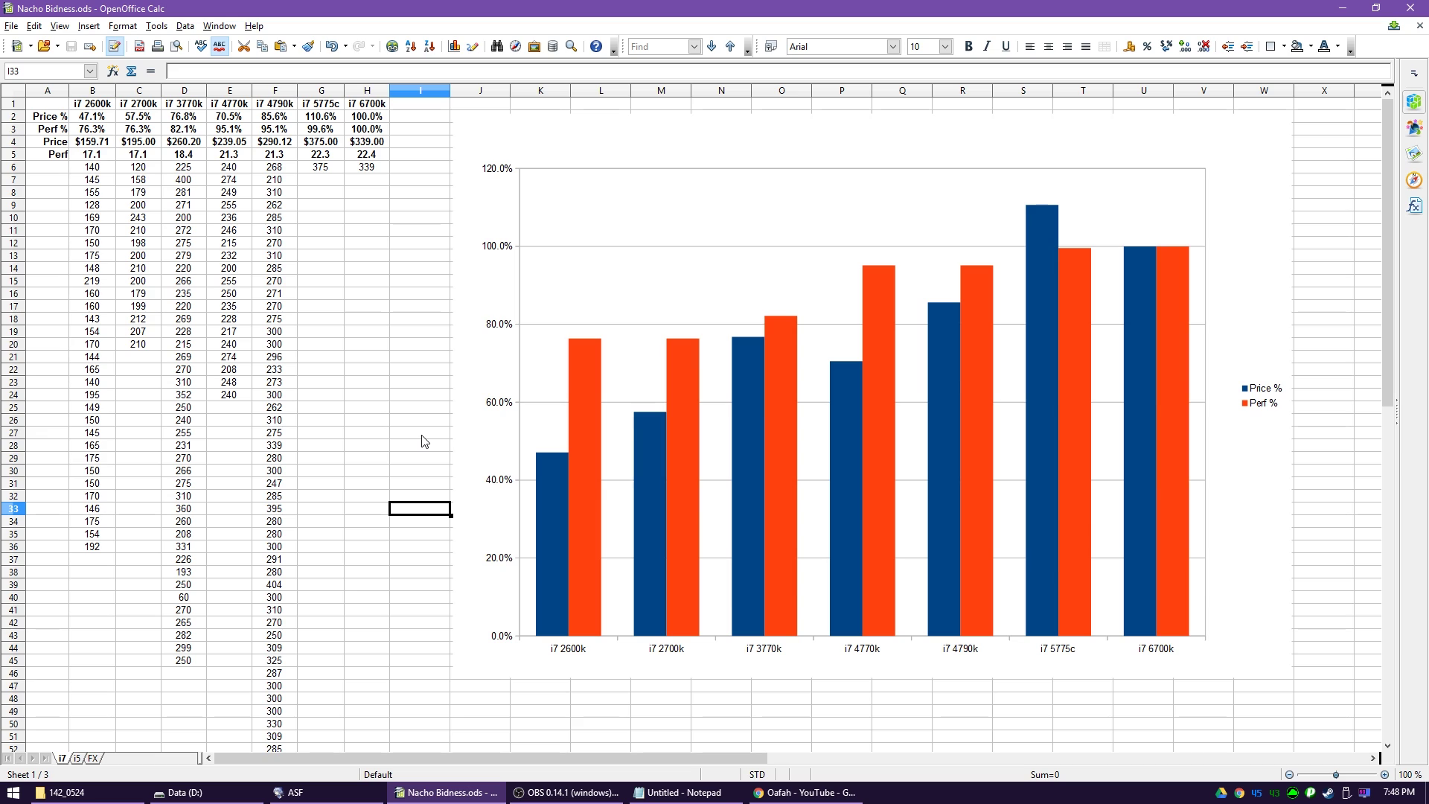
left_click(366, 242)
left_click(366, 104)
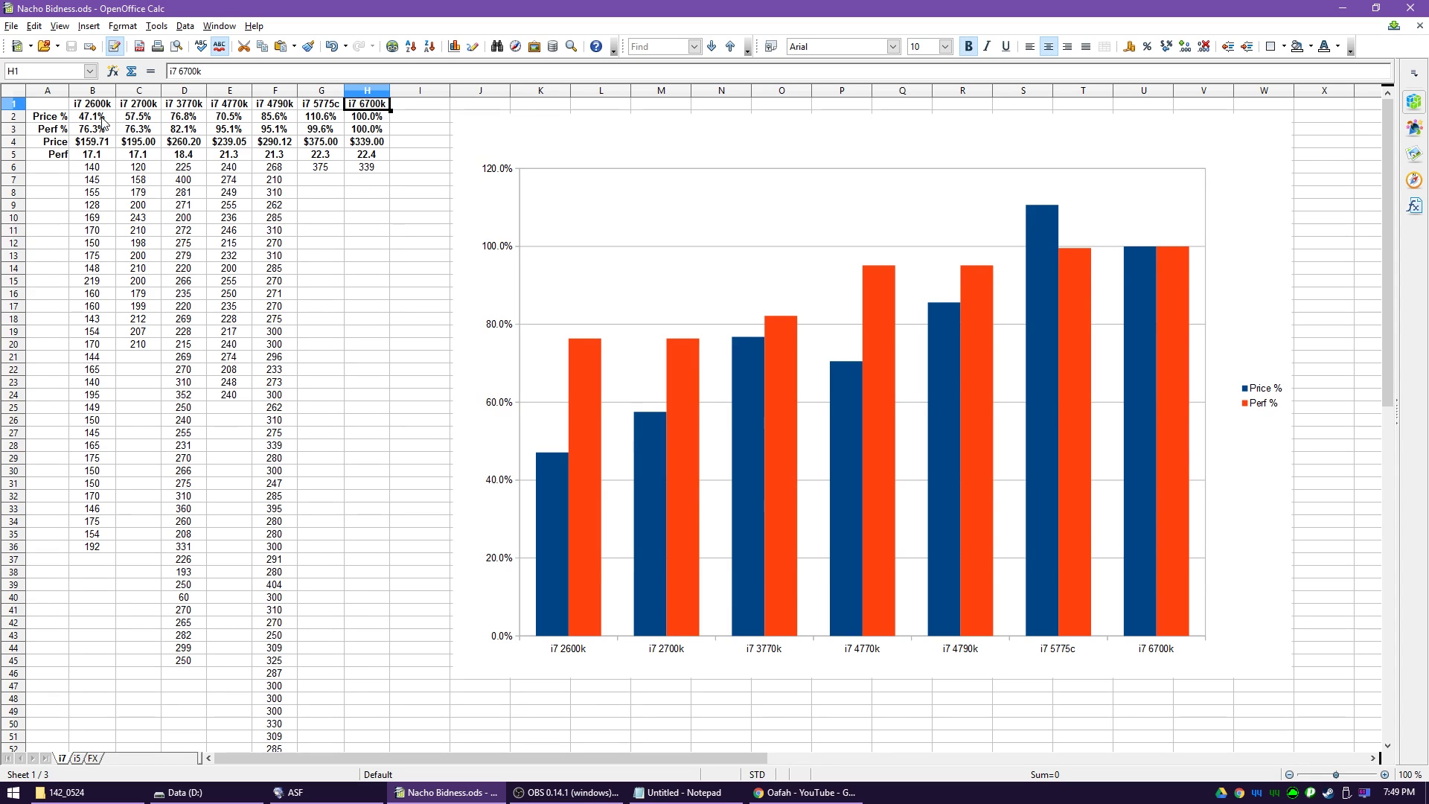
left_click(96, 108)
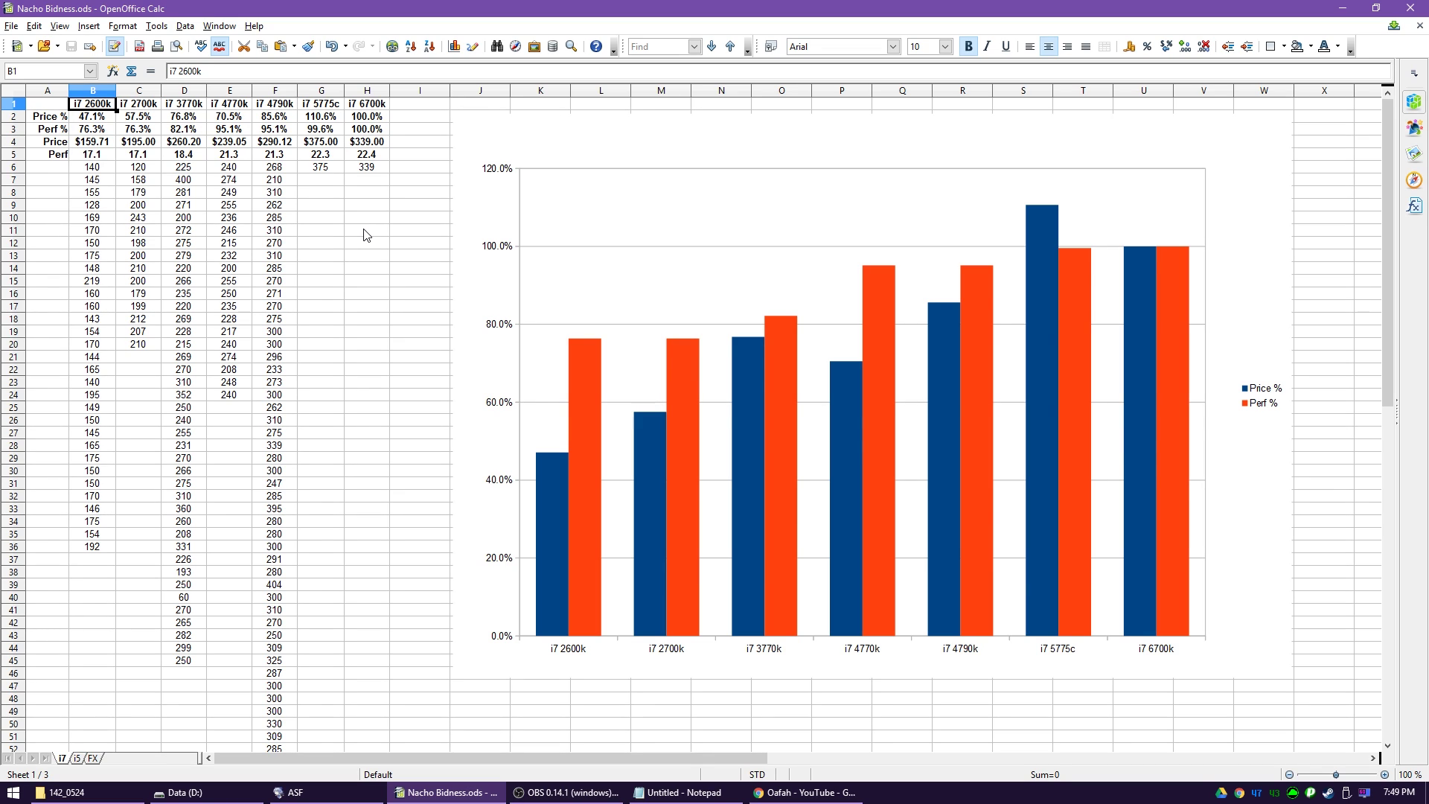
Check the Perf % formulas for the i7 2600k and 6700k, then move to the i5 sheet
left_click(98, 131)
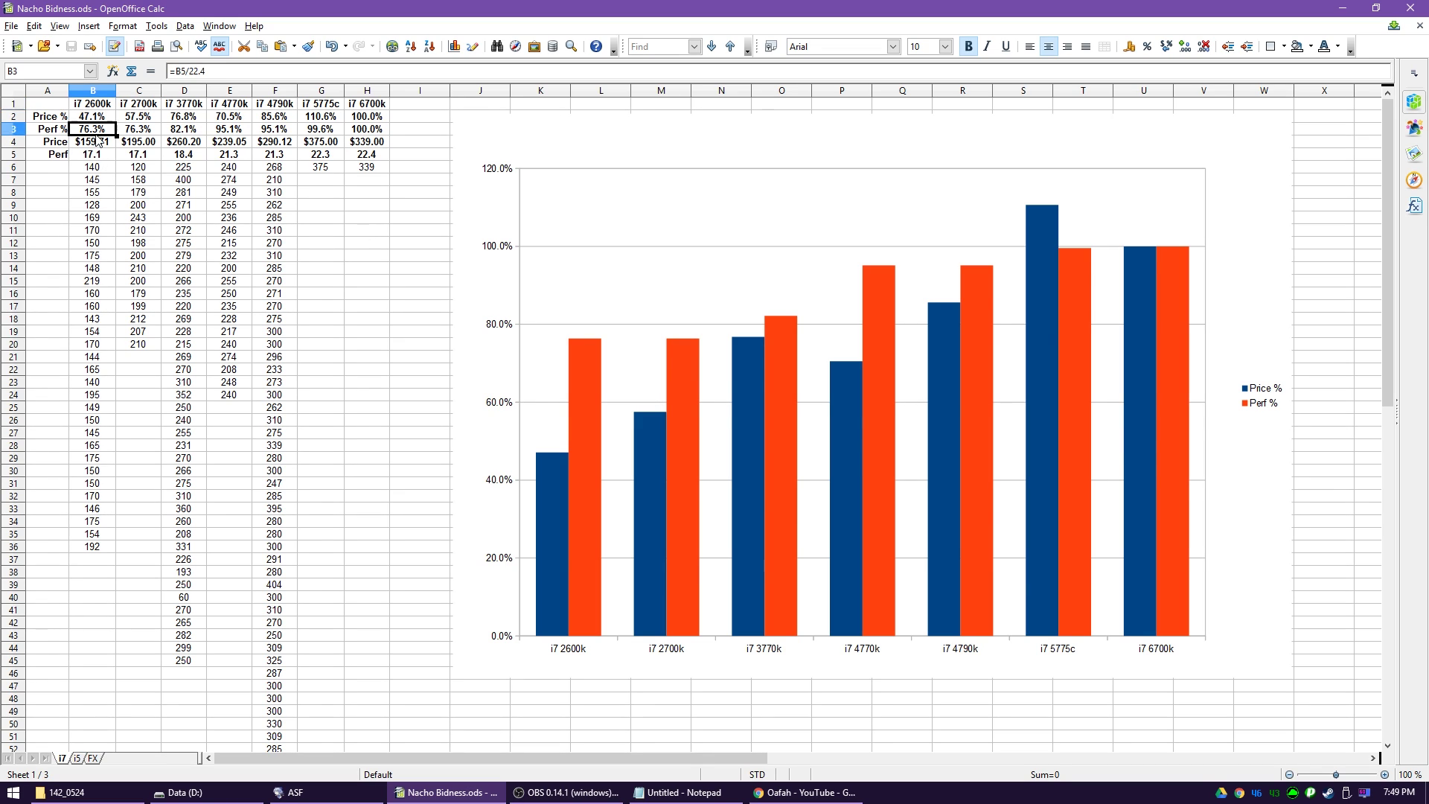
left_click(354, 131)
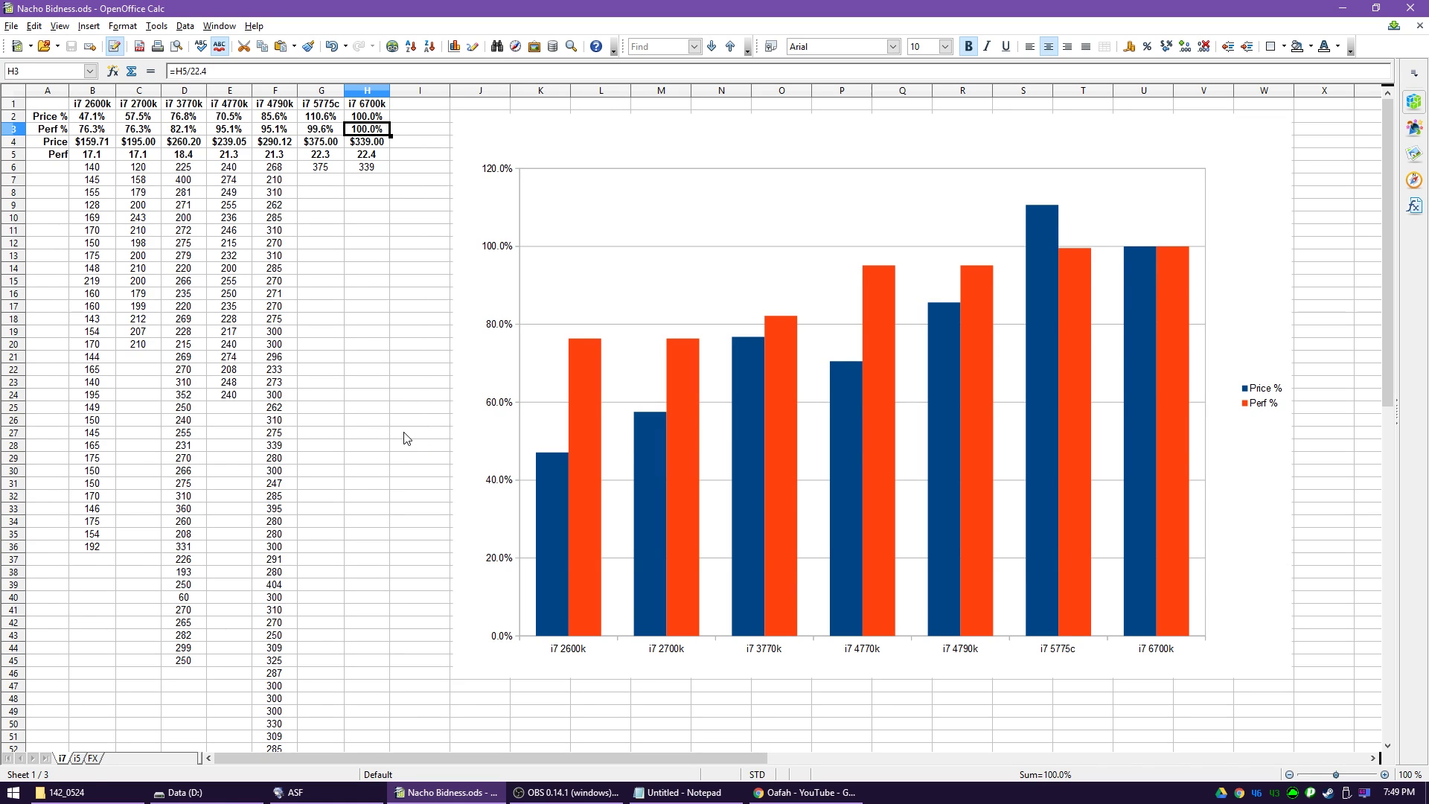
key("ctrl+Page_Down")
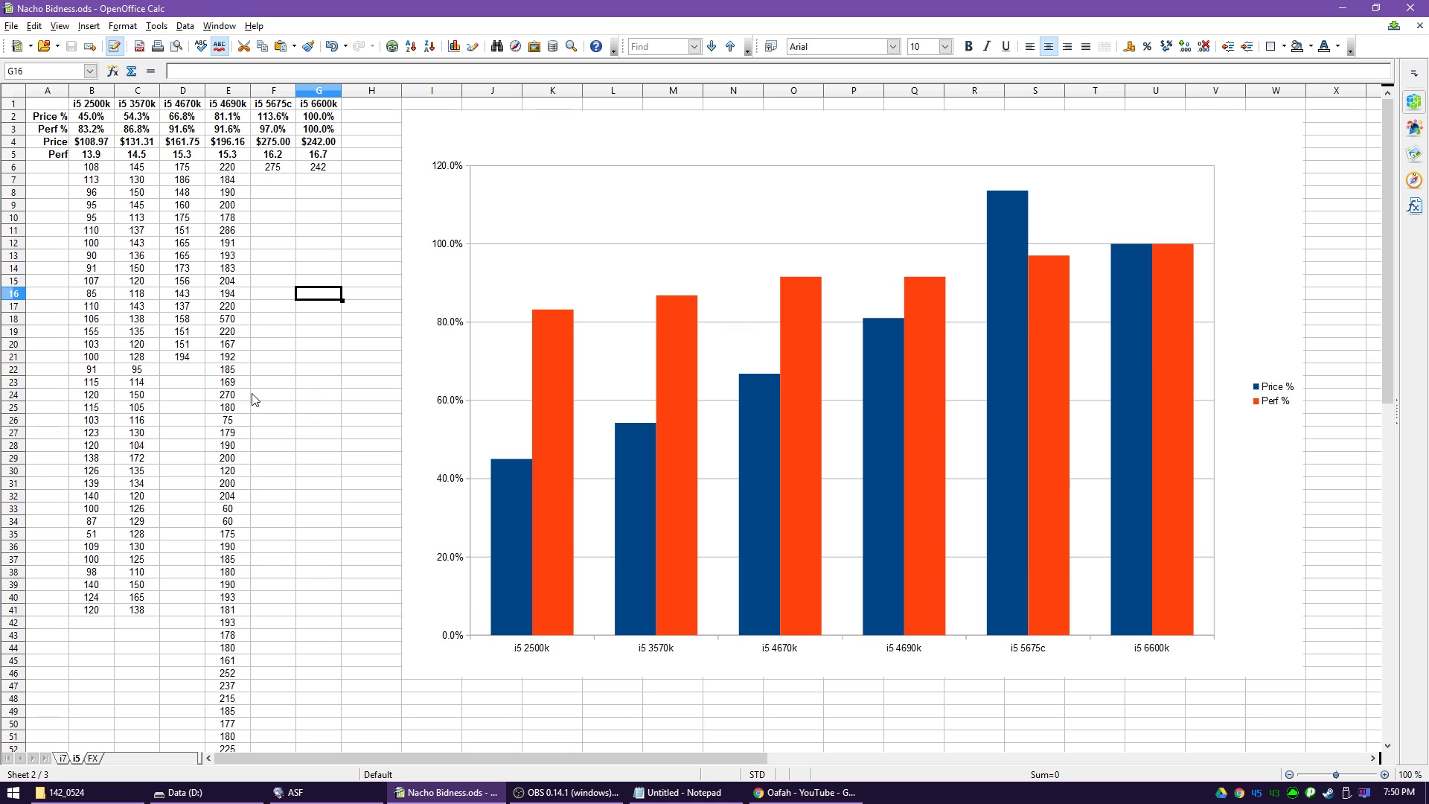
Check the i5 2500k and i5 6600k Perf % cells, then return to the i7 sheet
left_click(87, 137)
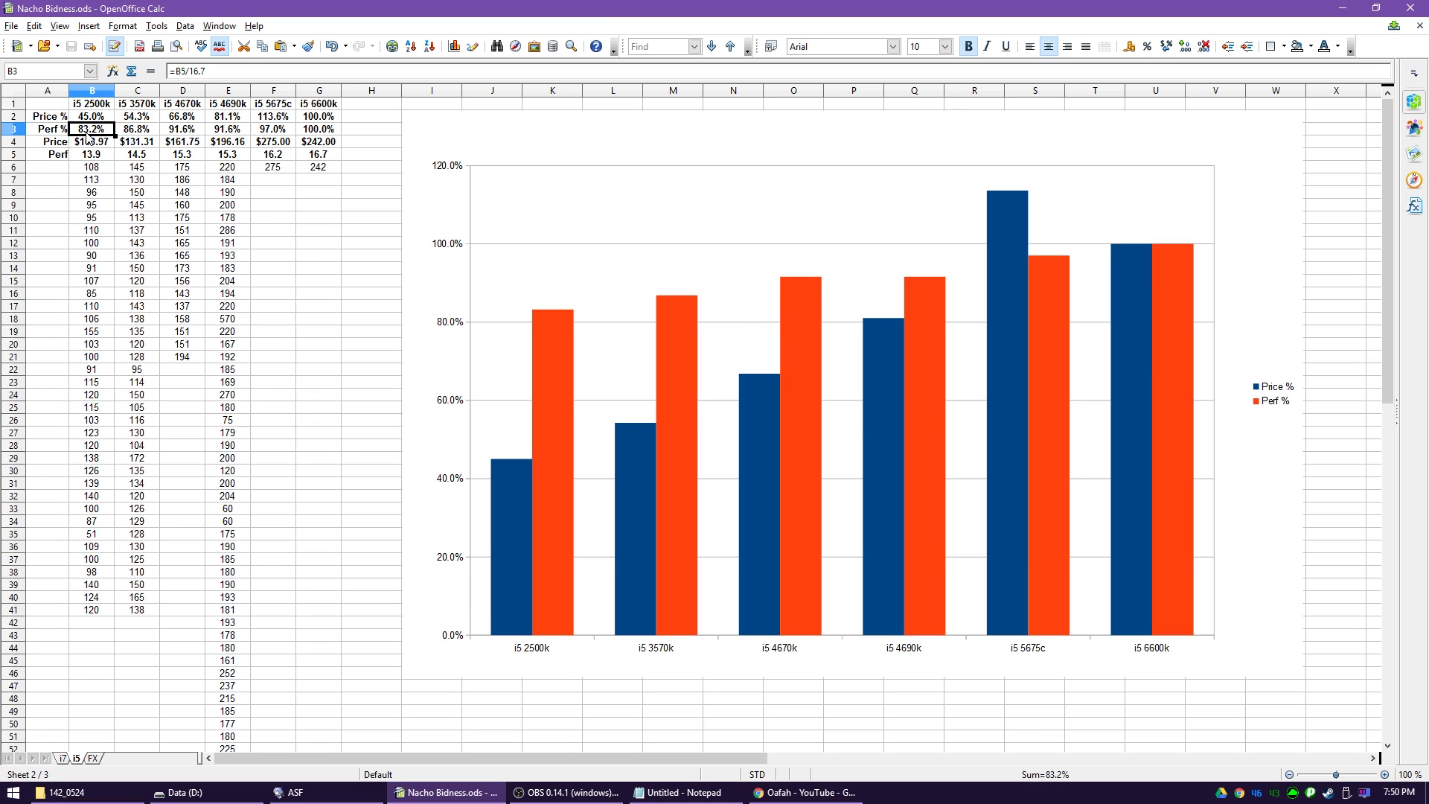
left_click(324, 134)
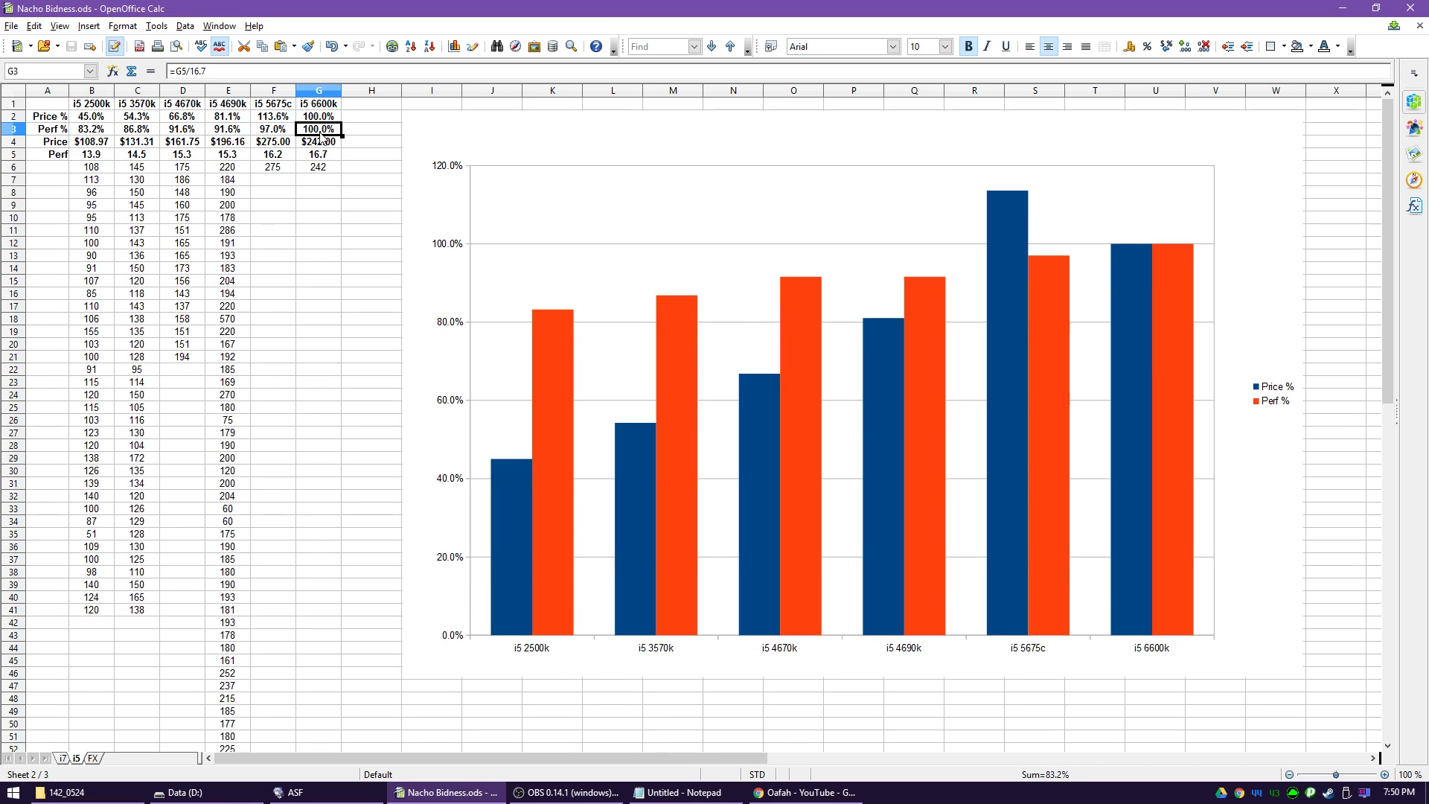
left_click(86, 134)
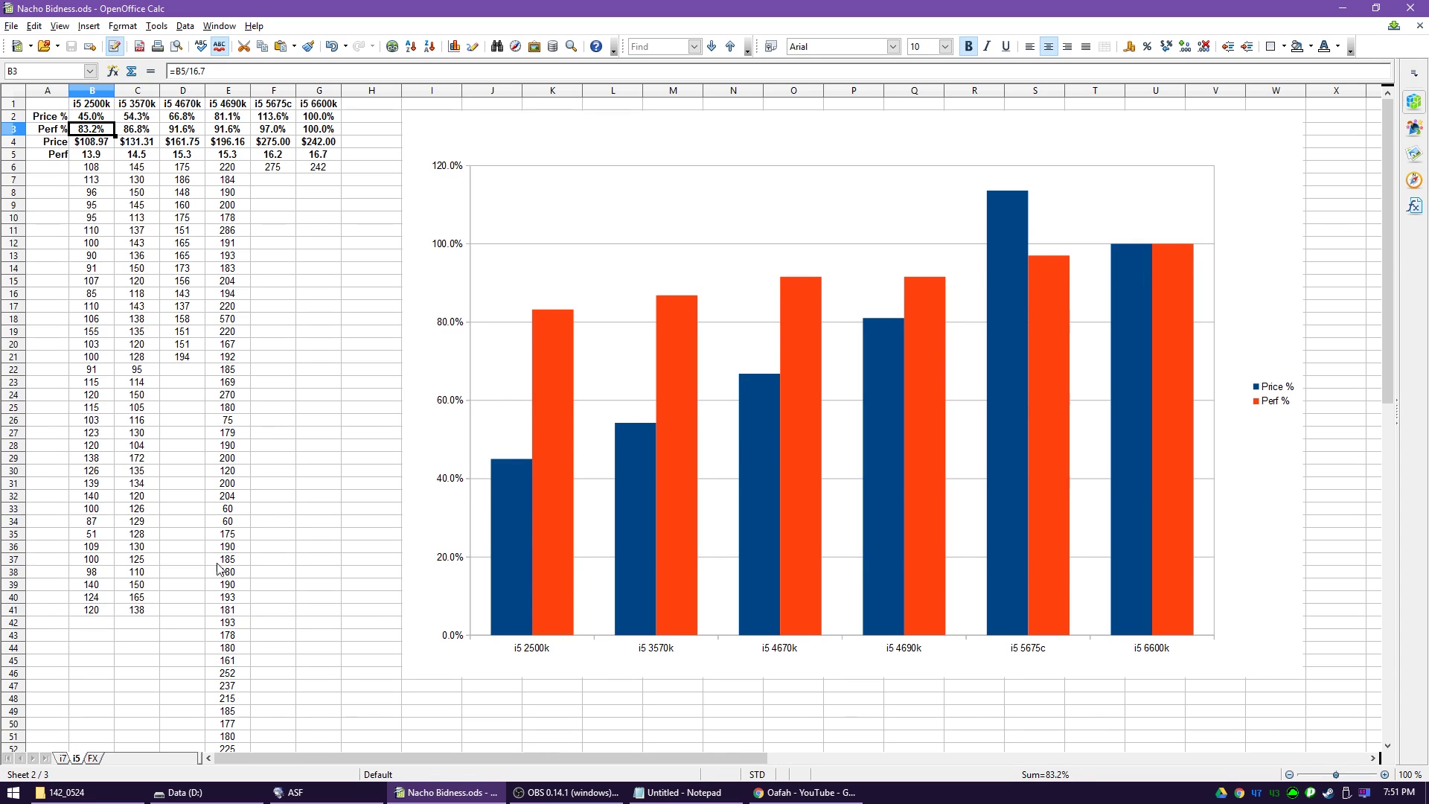
left_click(64, 759)
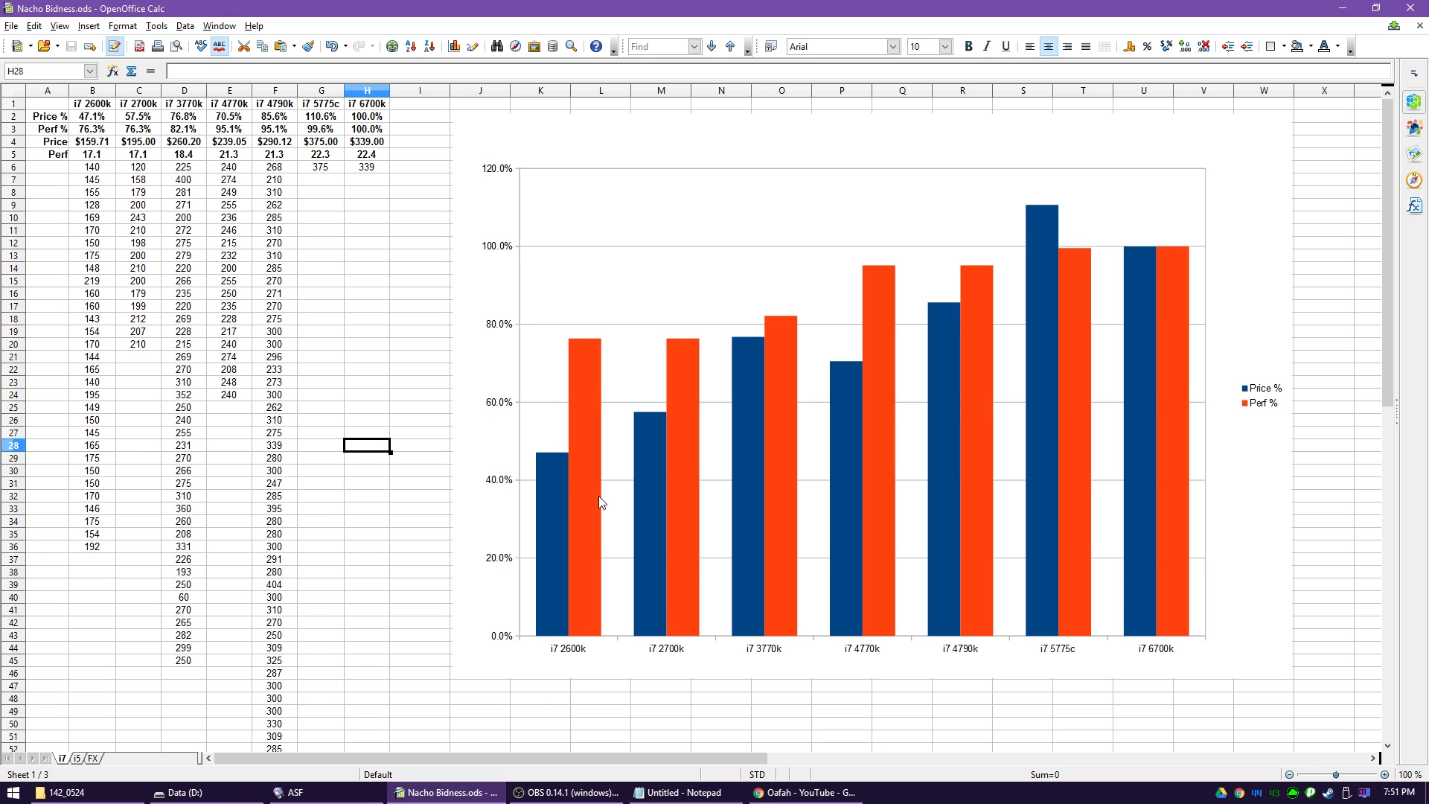
left_click(889, 569)
left_click(409, 371)
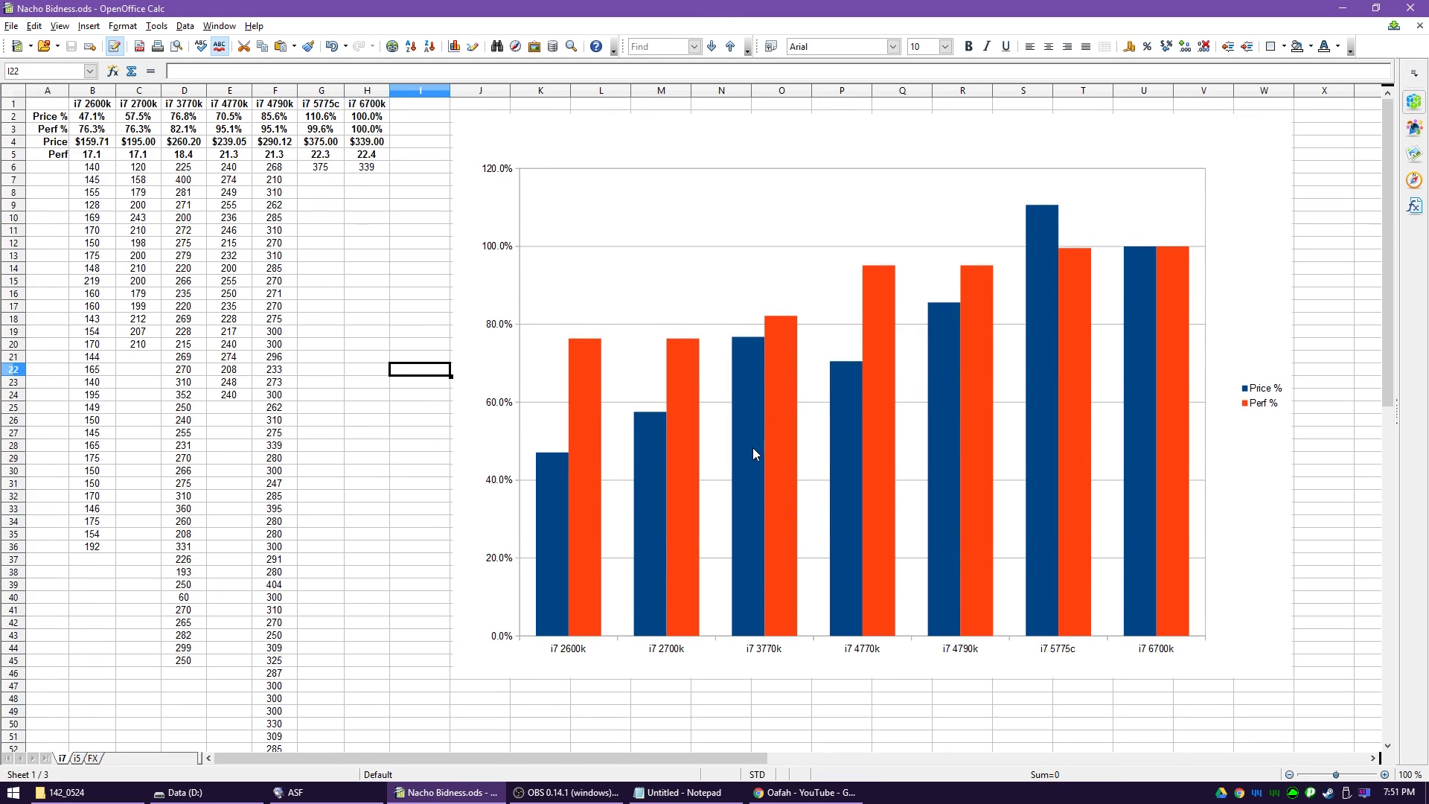
left_click(234, 107)
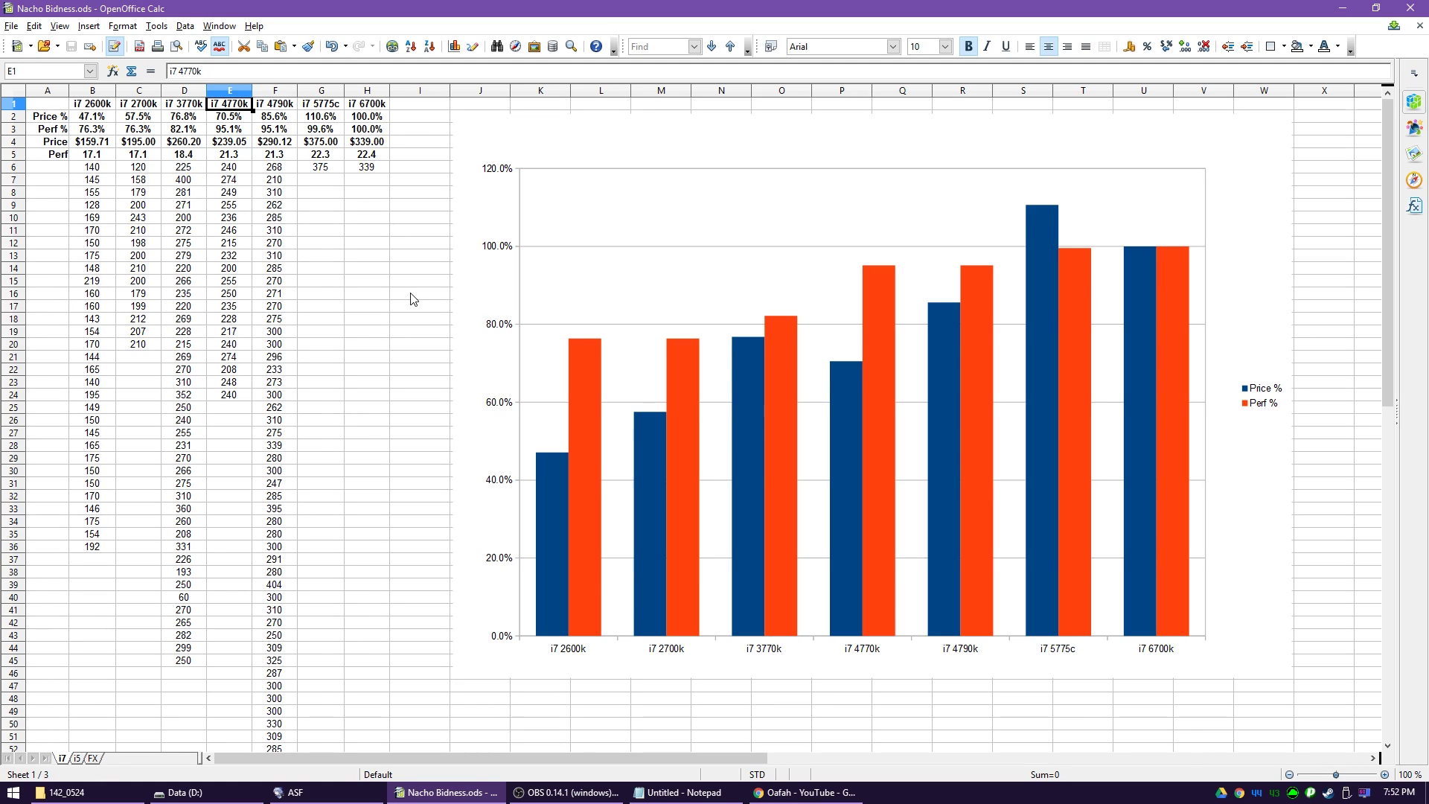
left_click(775, 413)
left_click(429, 394)
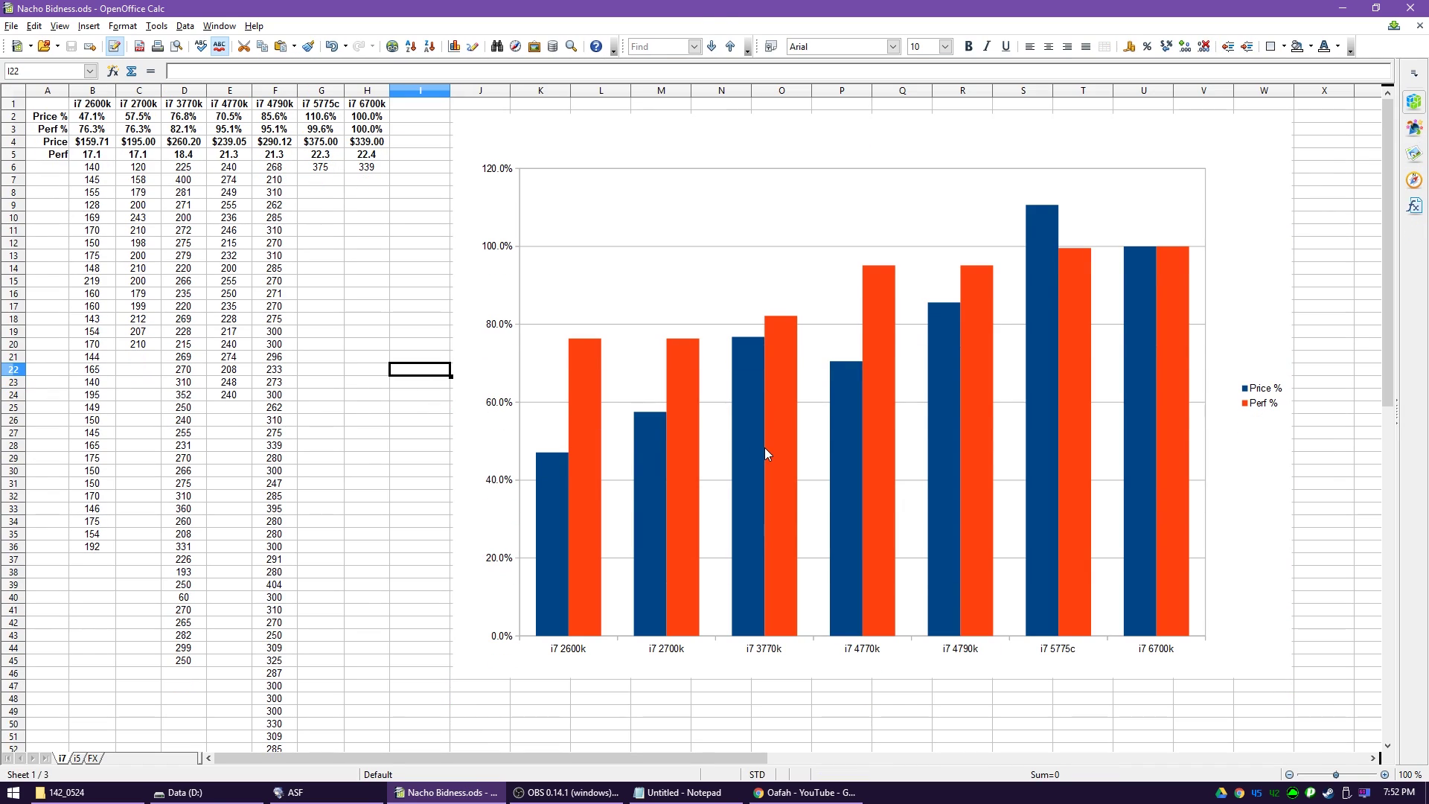
left_click(347, 409)
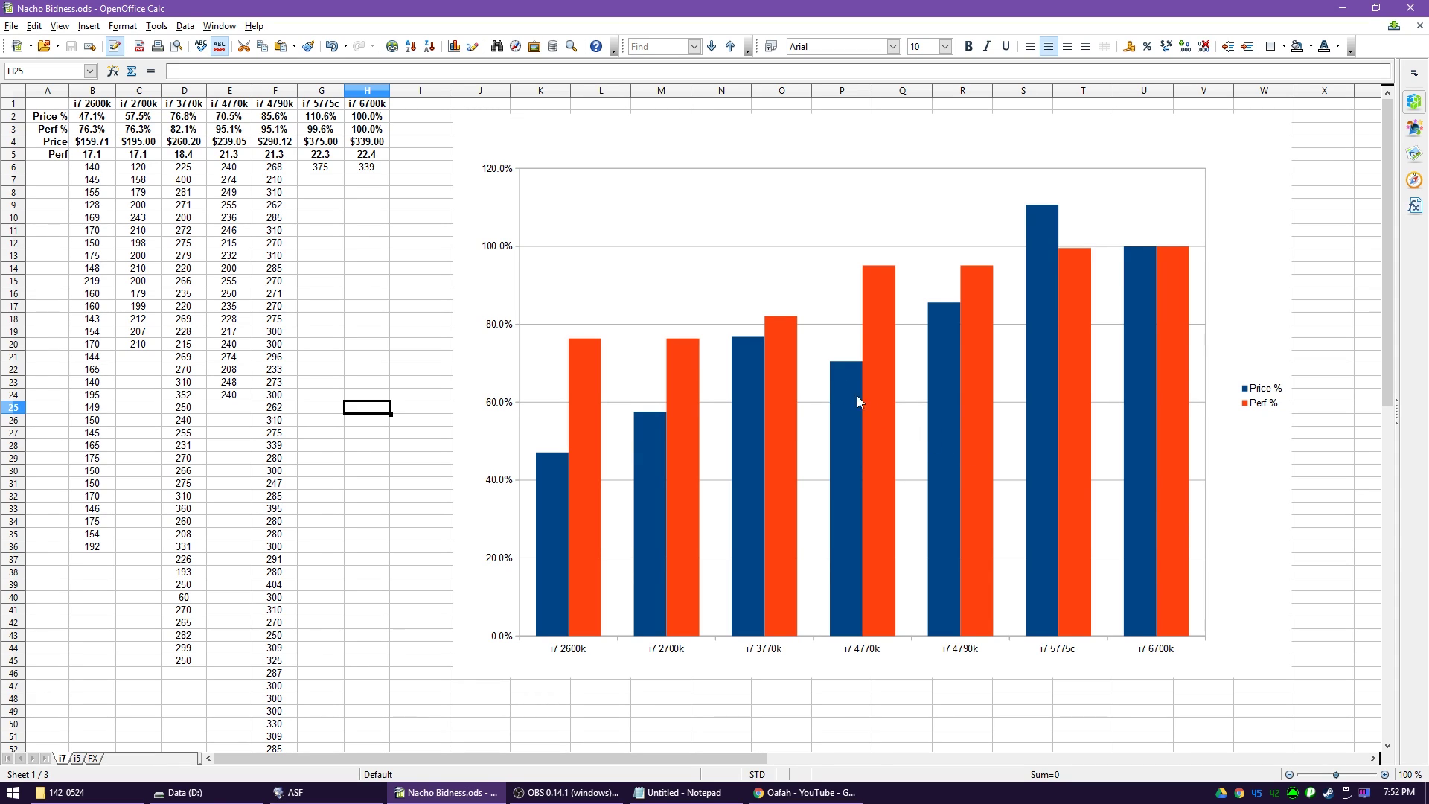
left_click(242, 108)
left_click(338, 223)
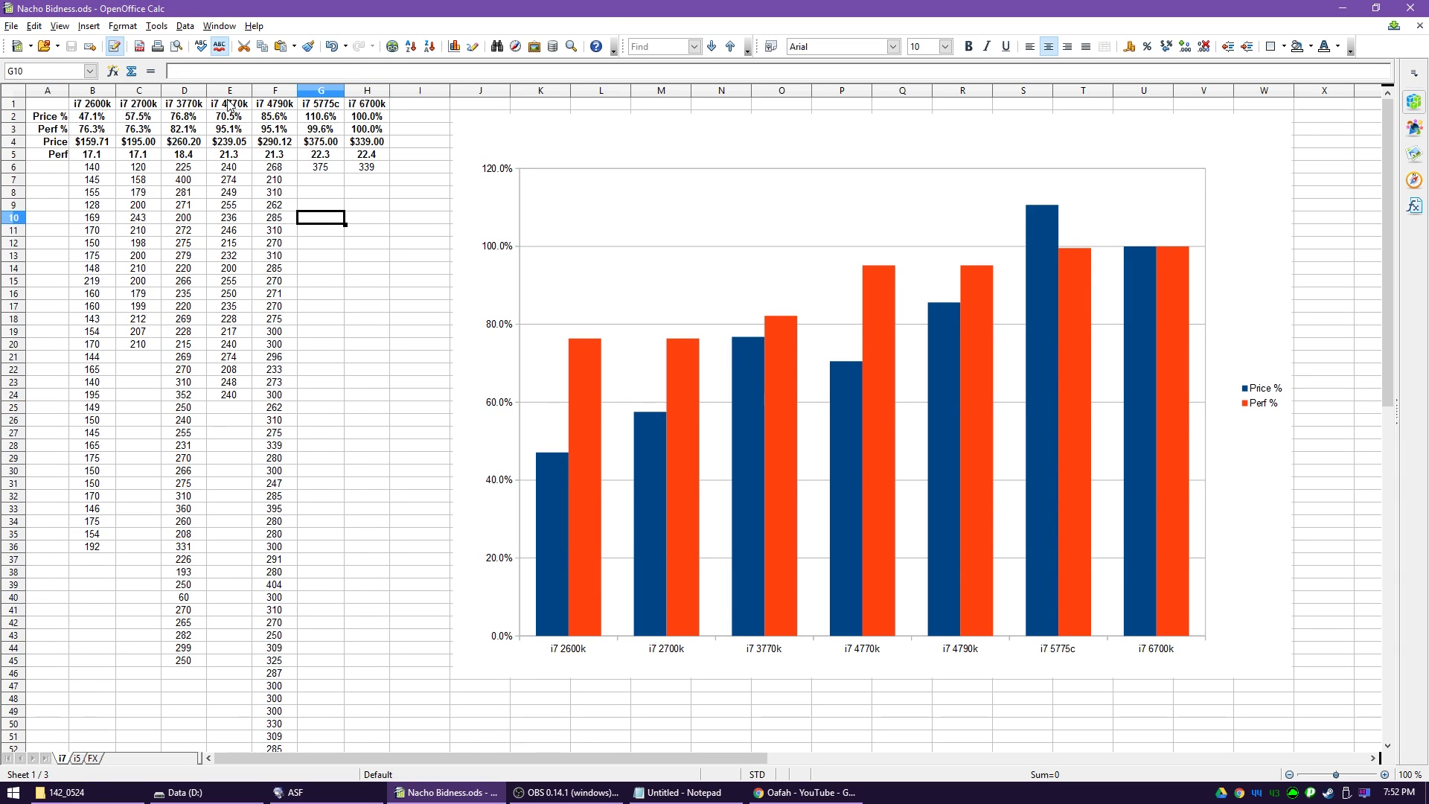
left_click(231, 107)
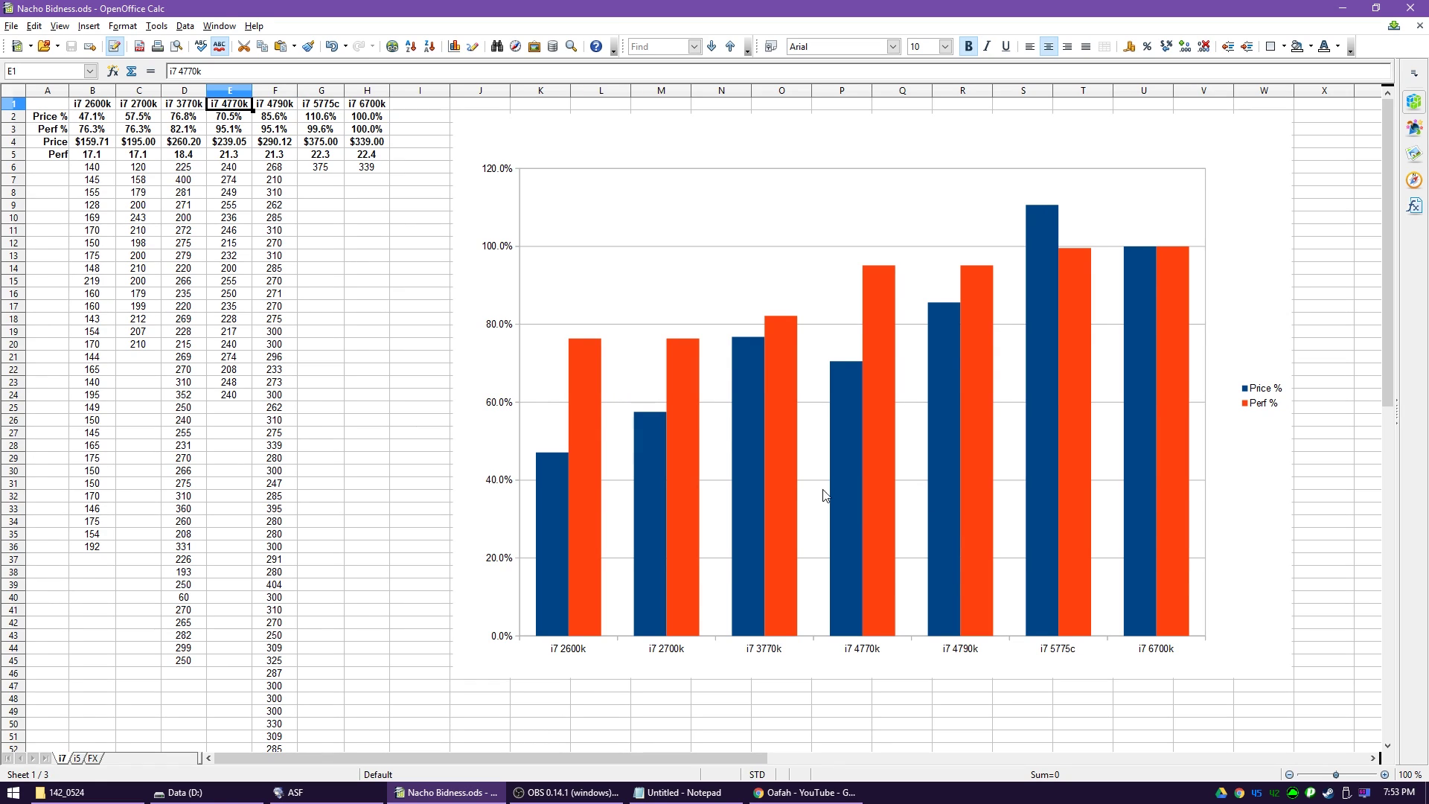
left_click(400, 336)
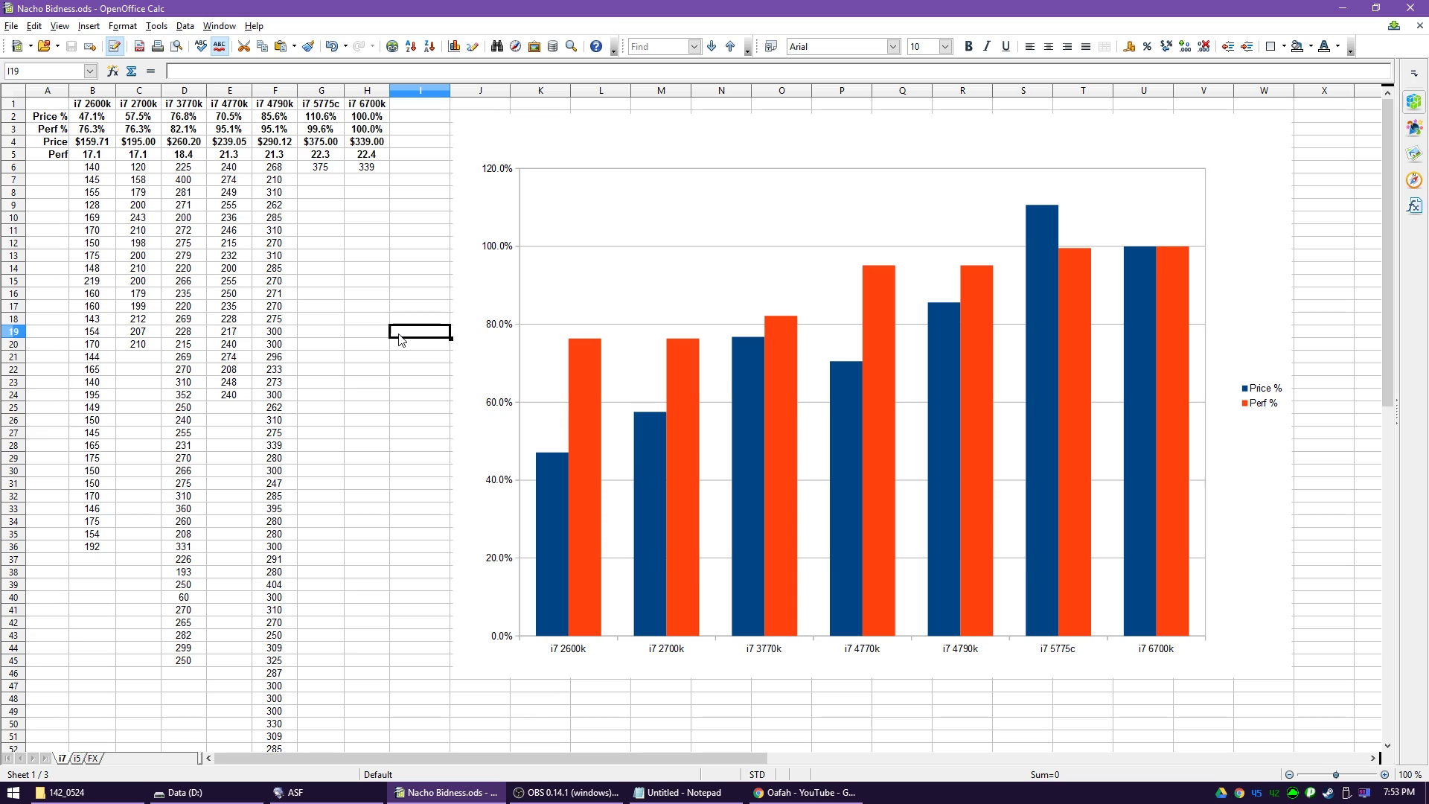
left_click(228, 143)
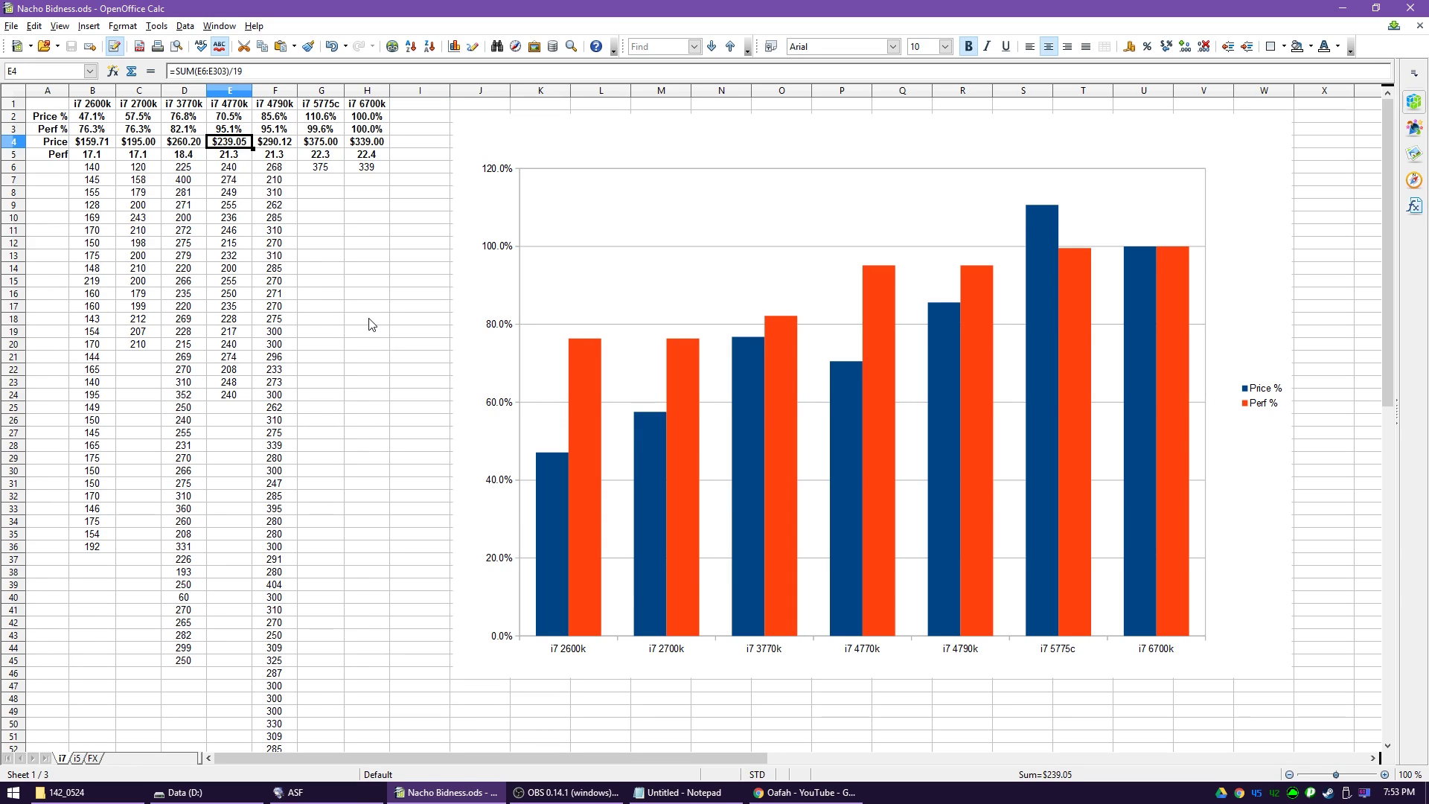
Switch to the i5 sheet with its Price %/Perf % chart
left_click(79, 757)
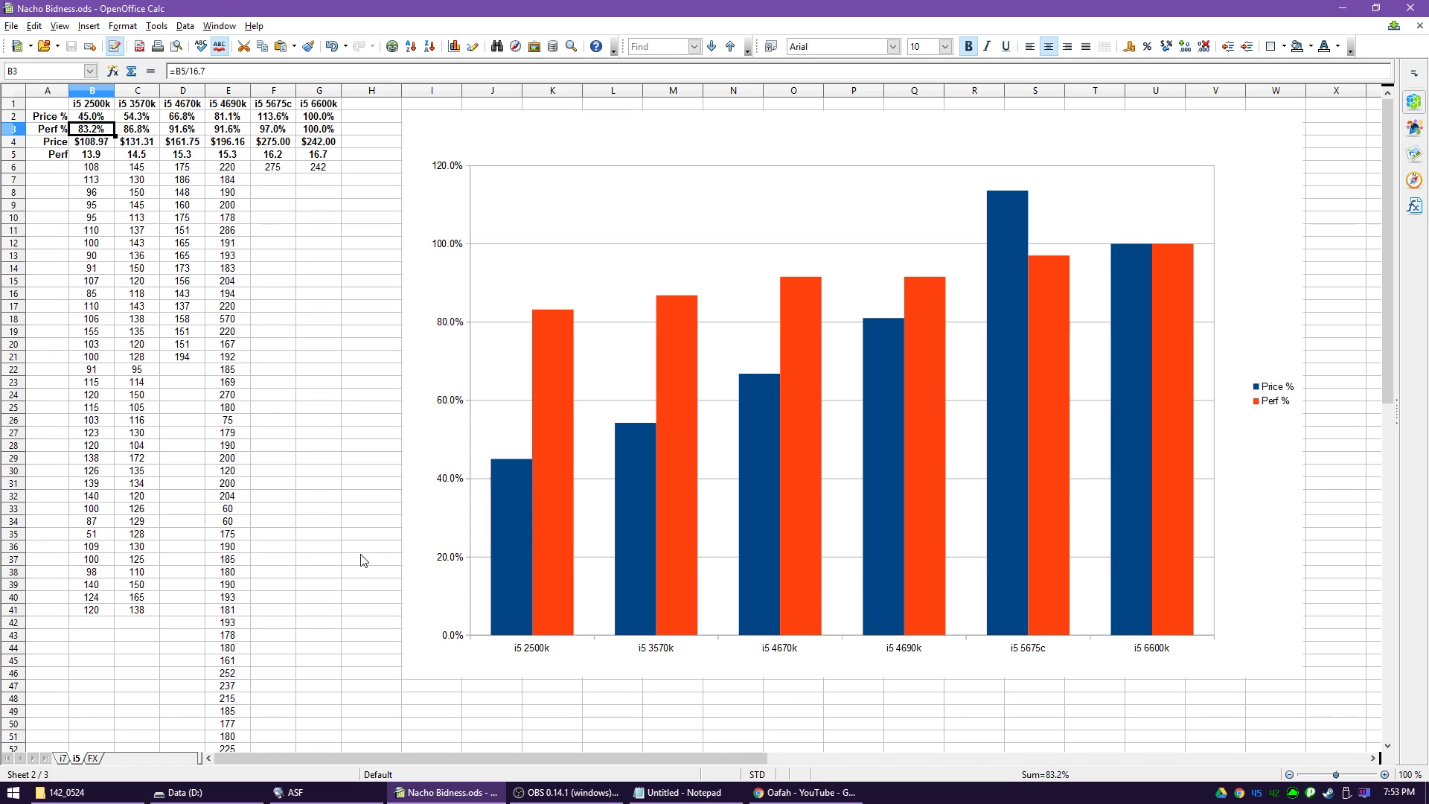
Select an empty cell in column H, visit Notepad, then open the FX sheet showing 'HA JK'
left_click(363, 560)
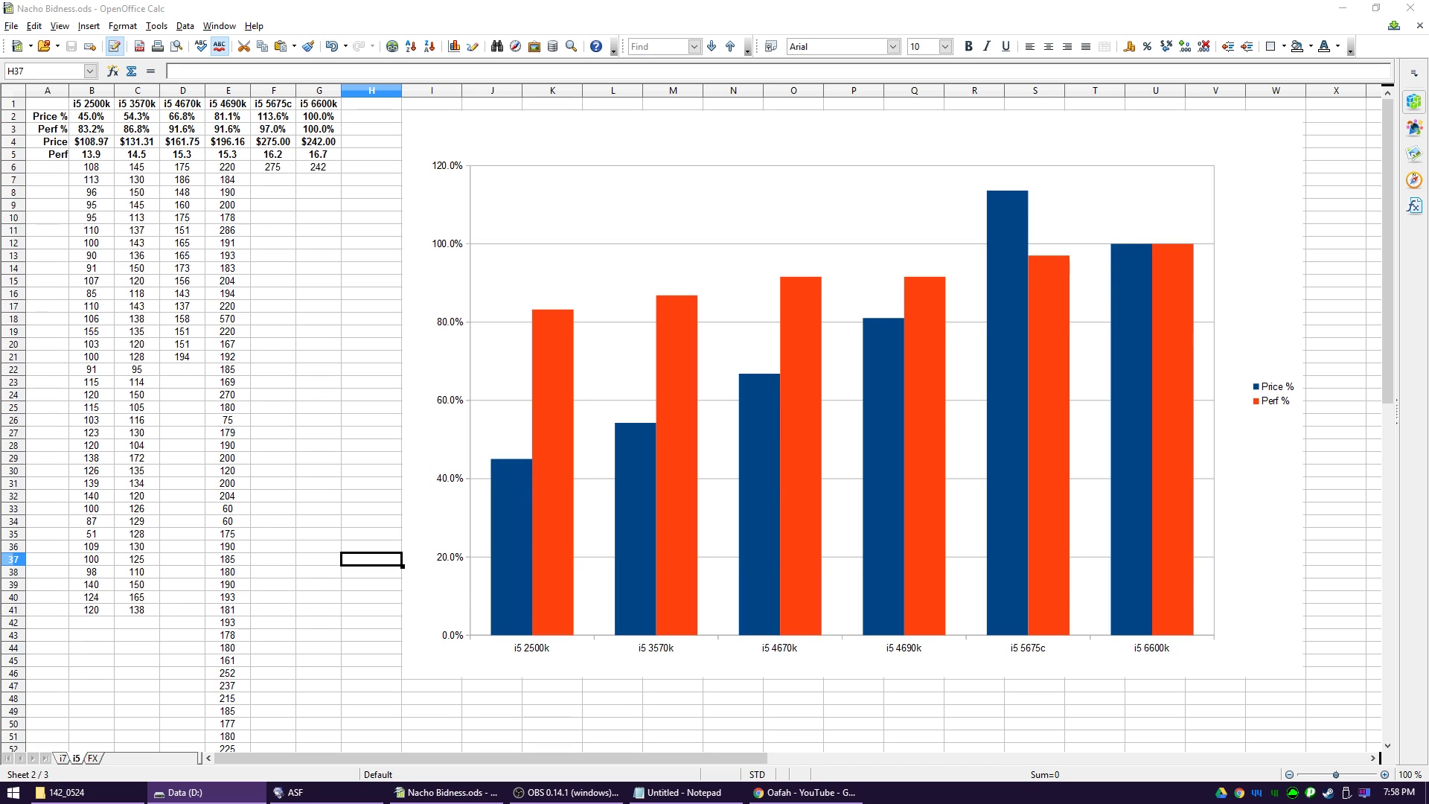
key("alt+Tab")
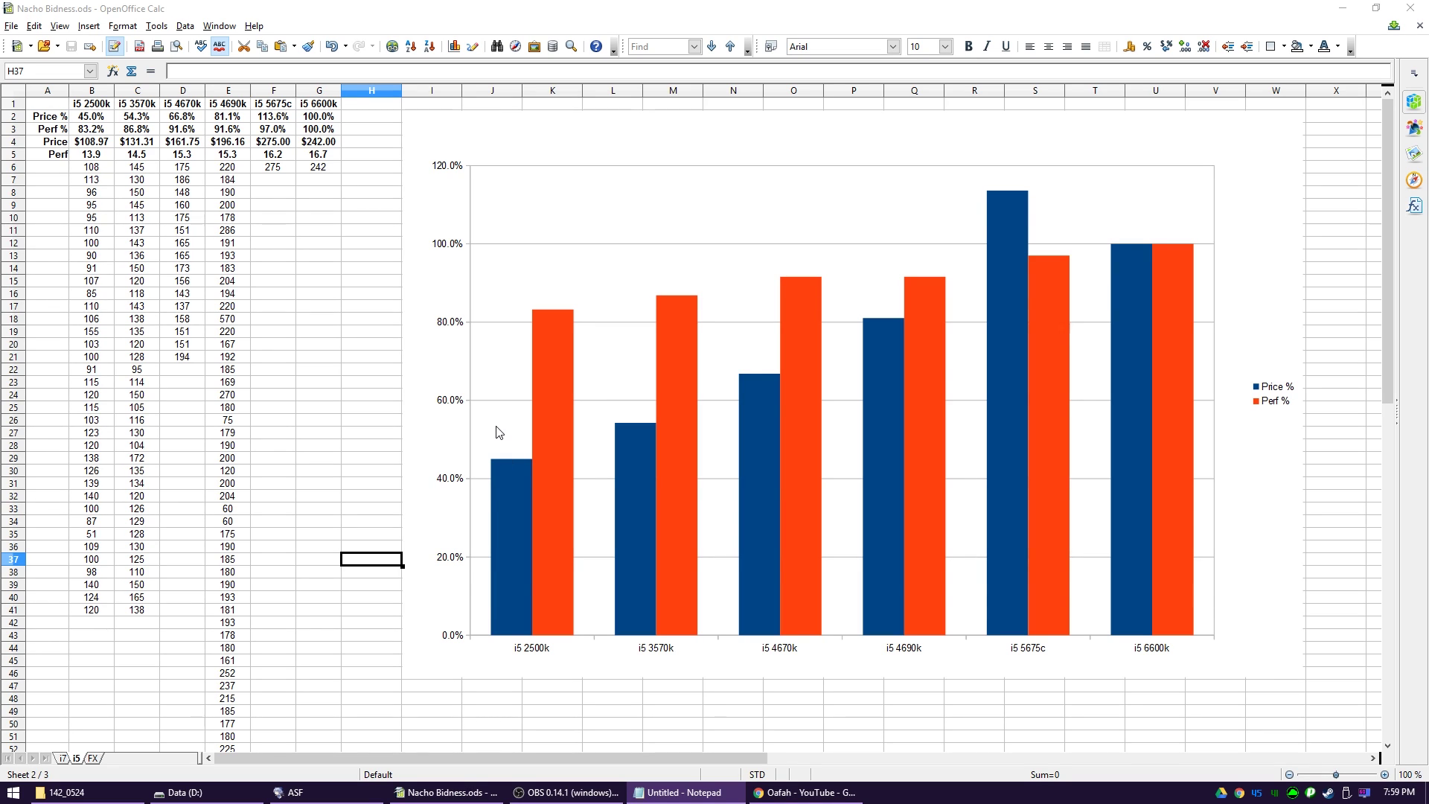
left_click(92, 757)
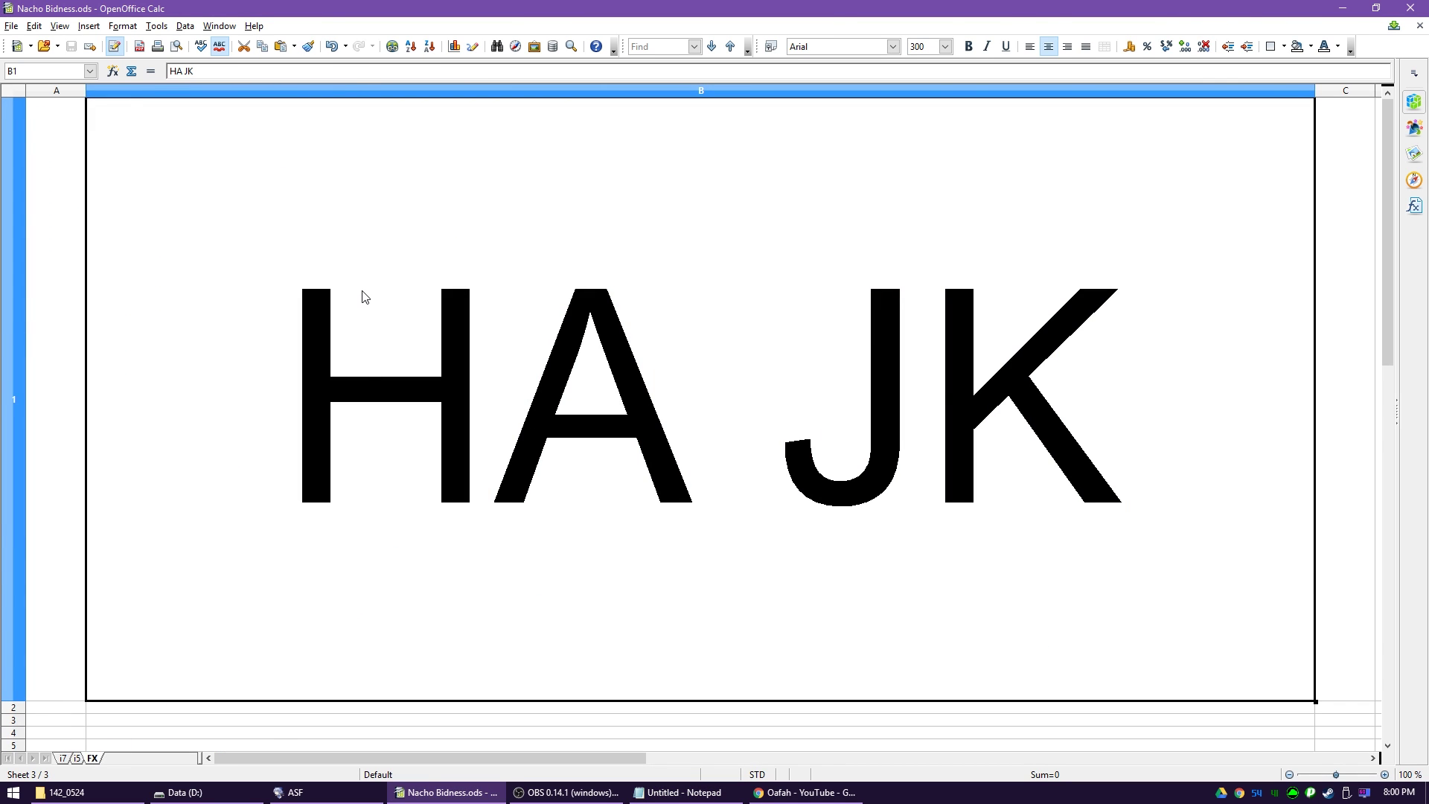